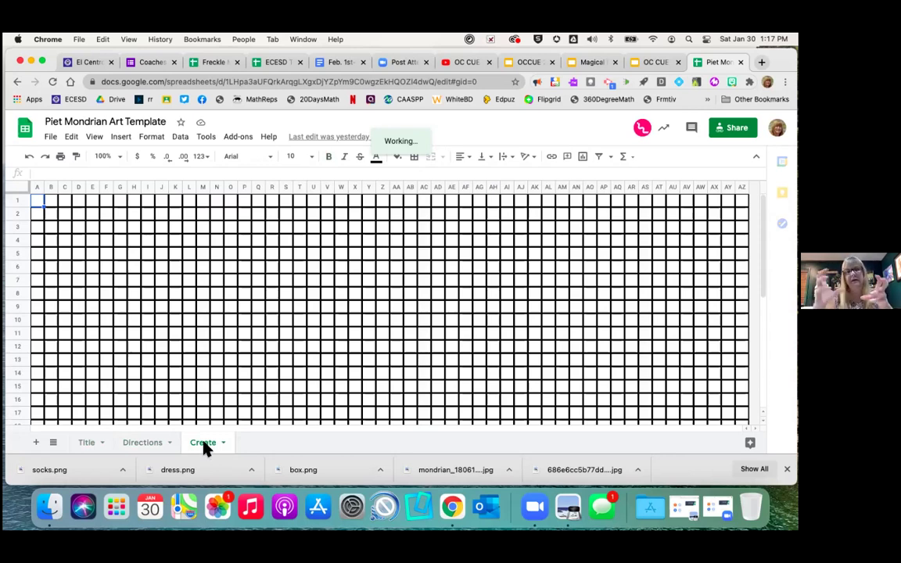
Step: Review the art instructions on the Directions sheet down to the sharing step, then return to the Create sheet
left_click(140, 449)
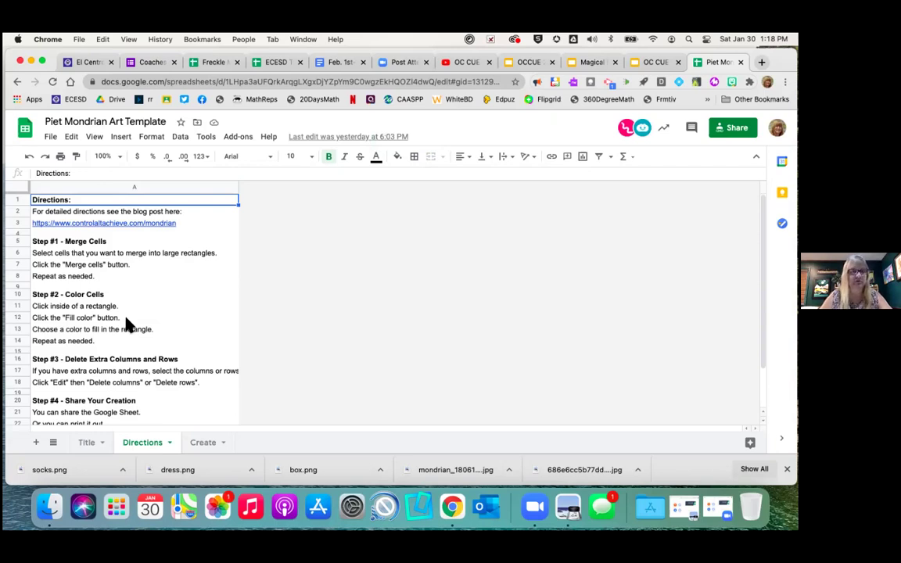
scroll(129, 324, "down", 1)
scroll(129, 324, "down", 3)
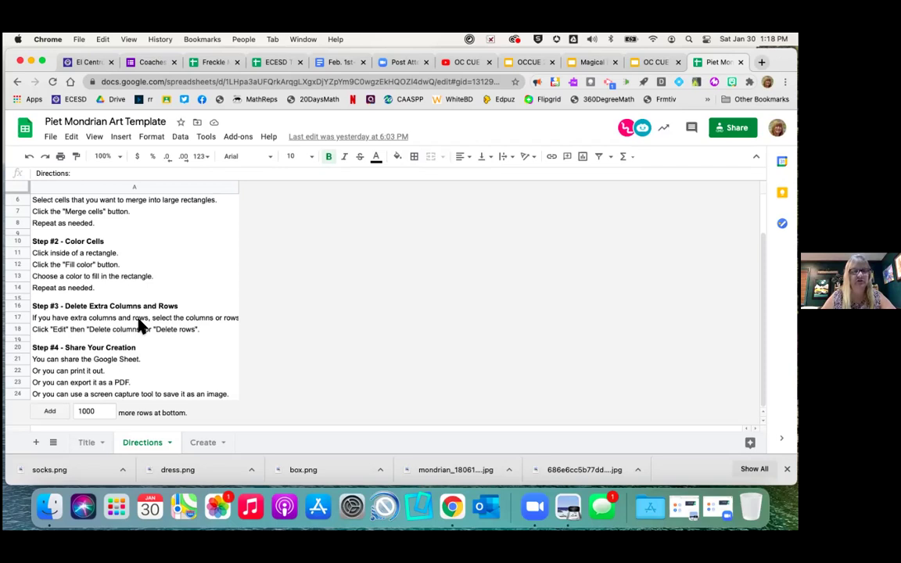
left_click(203, 443)
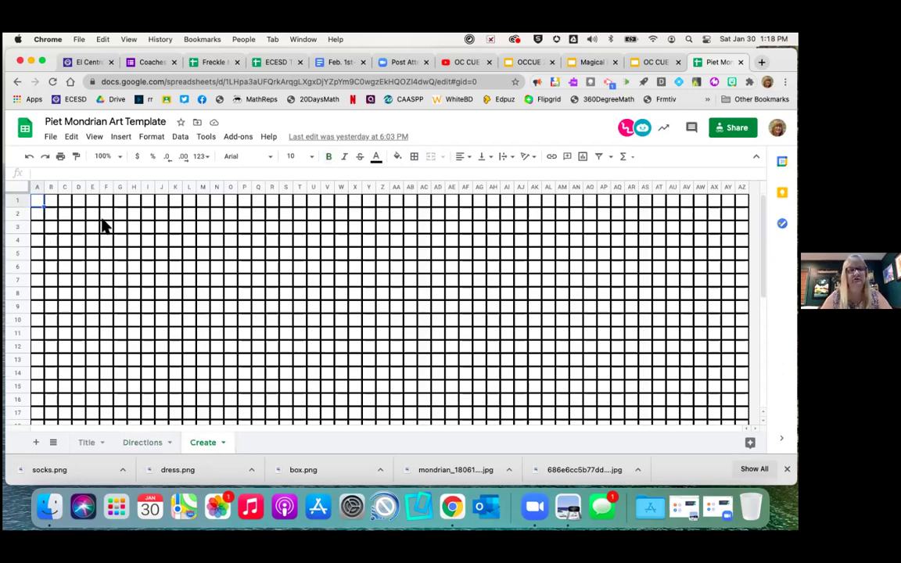
Step: Merge cells A1:K3 on the Create sheet into one wide rectangle
left_click(179, 233, "shift")
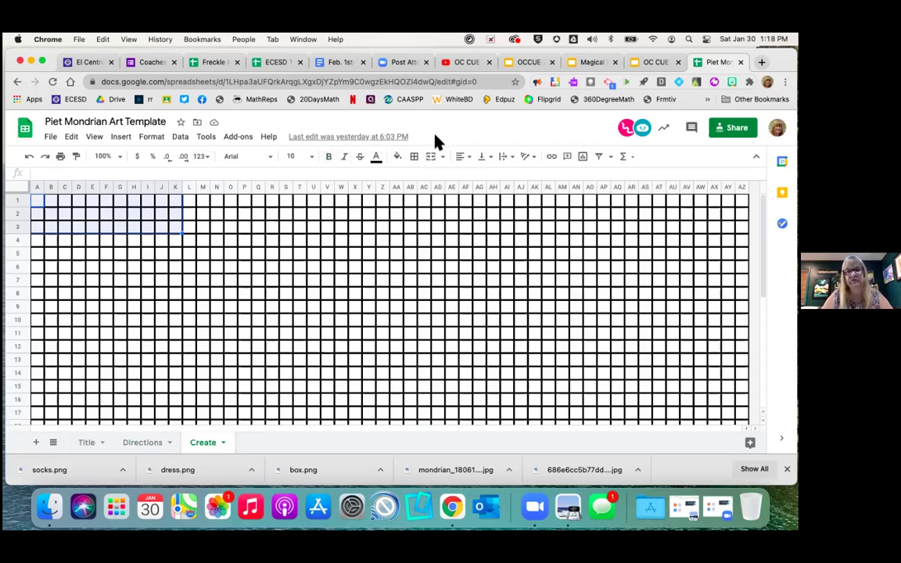
left_click(151, 145)
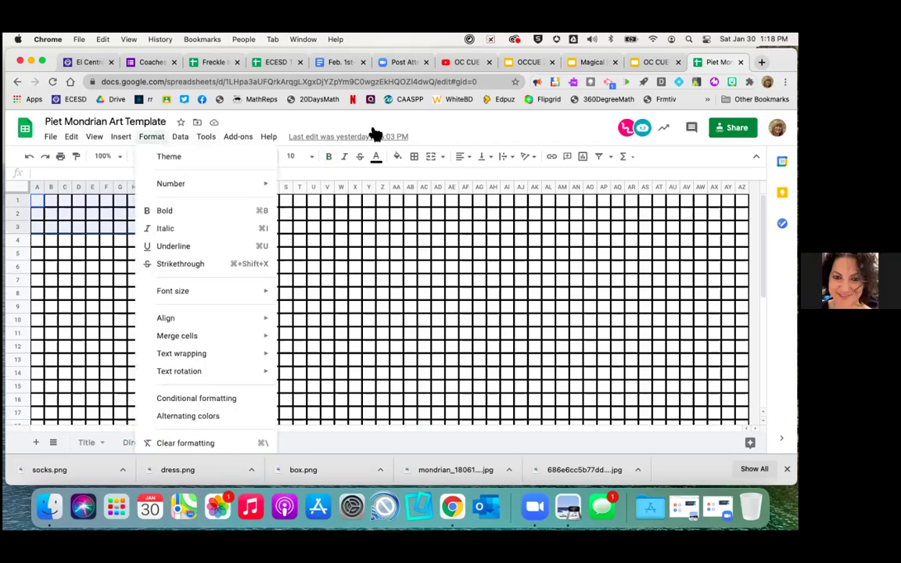
key("Right")
left_click(483, 123)
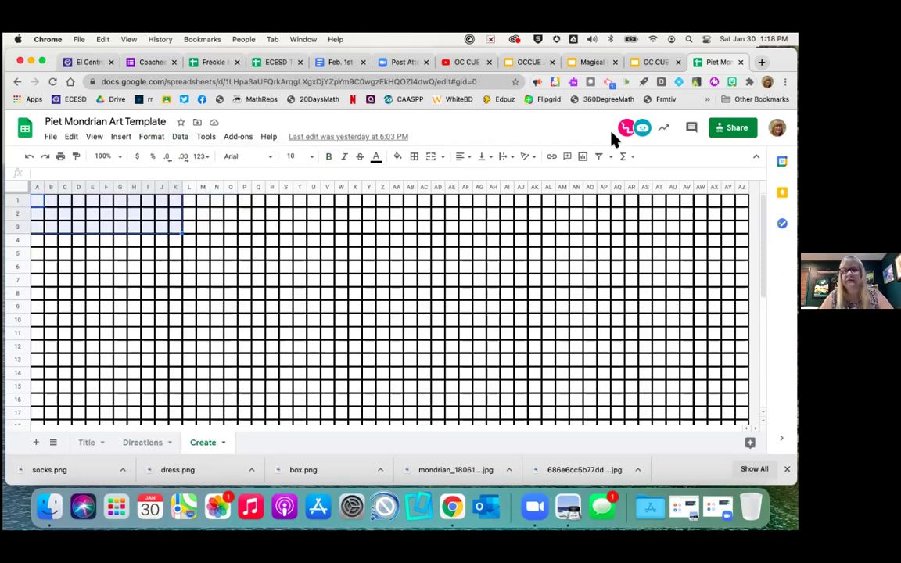
left_click(654, 63)
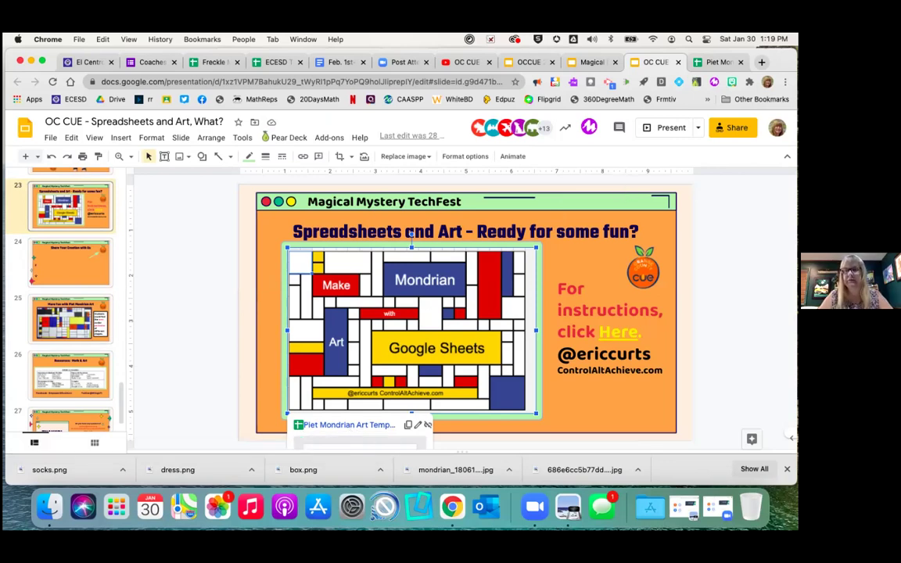
left_click(717, 63)
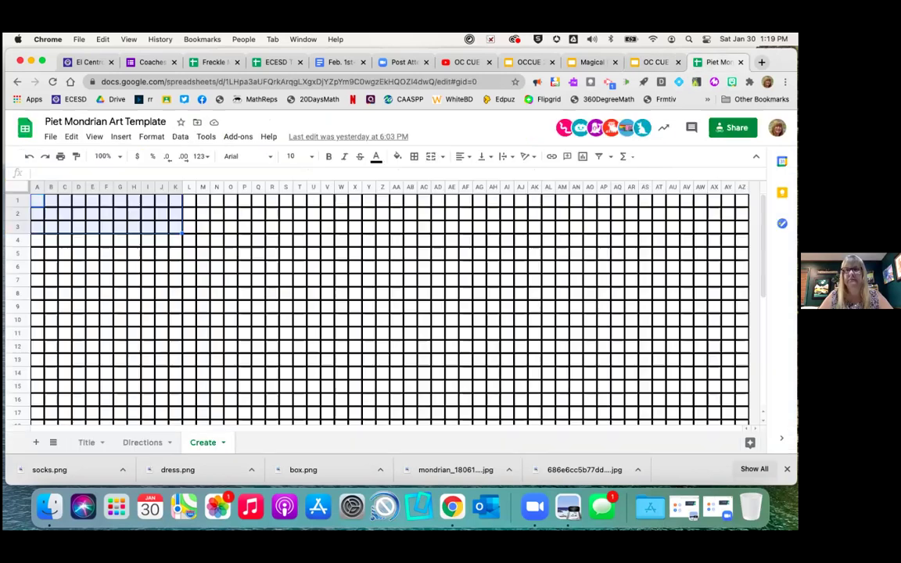
left_click(158, 142)
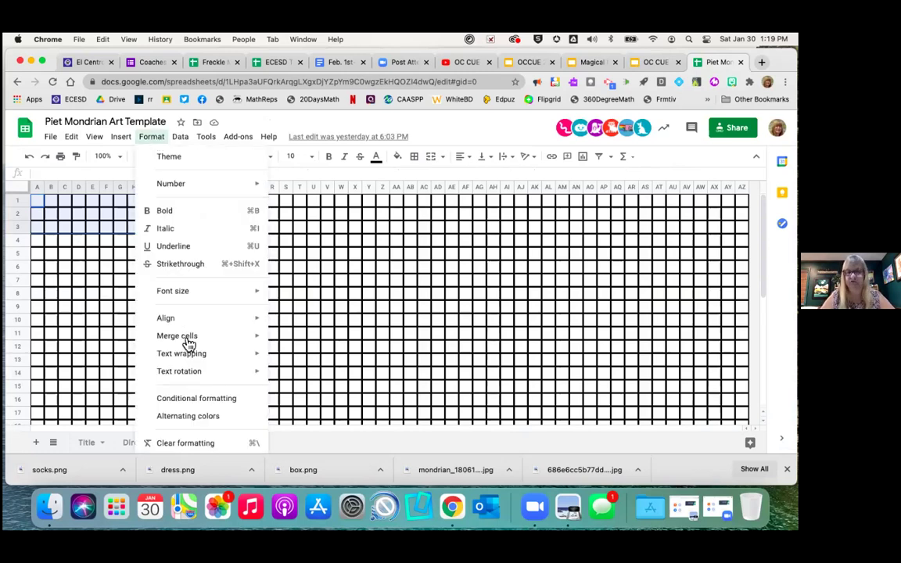
mouse_move(189, 344)
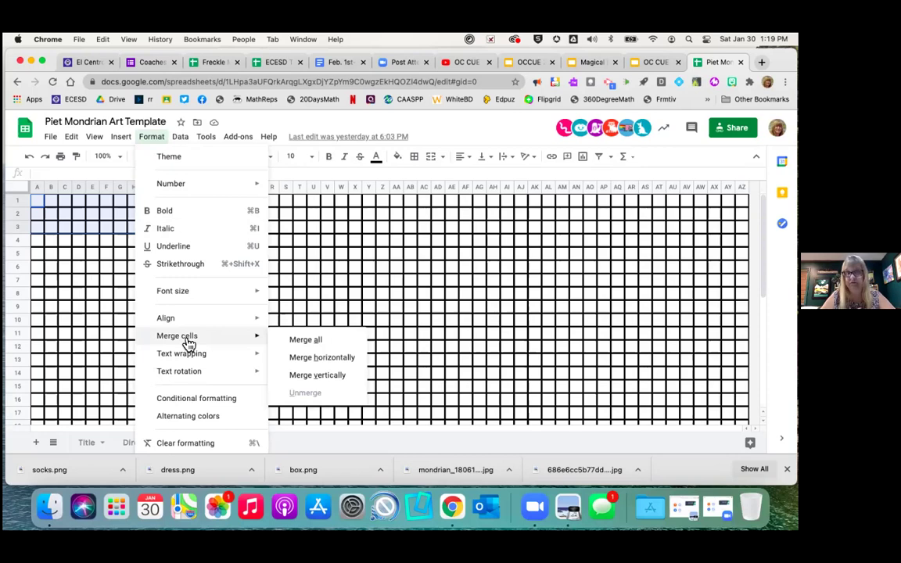
left_click(436, 163)
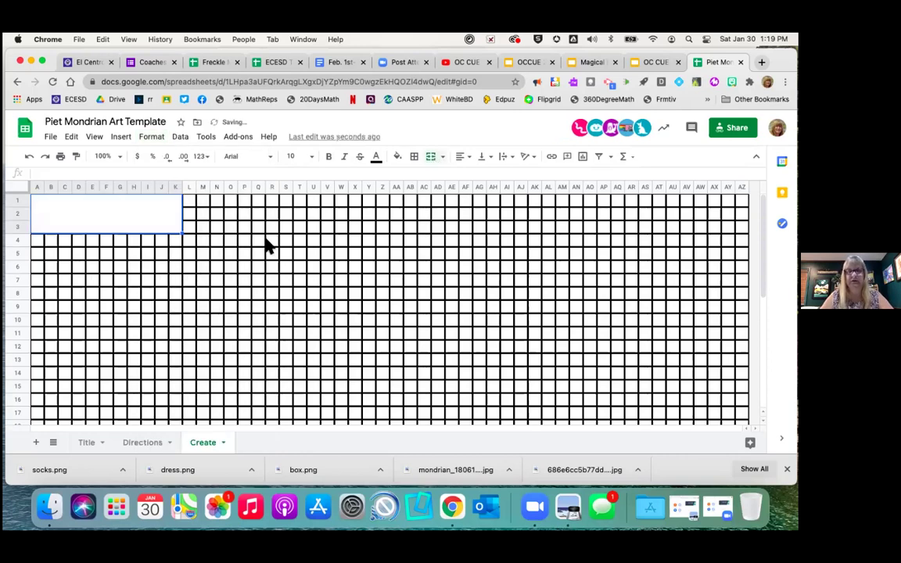
Step: Merge cells M1:O11 into one tall rectangle
left_click(205, 201)
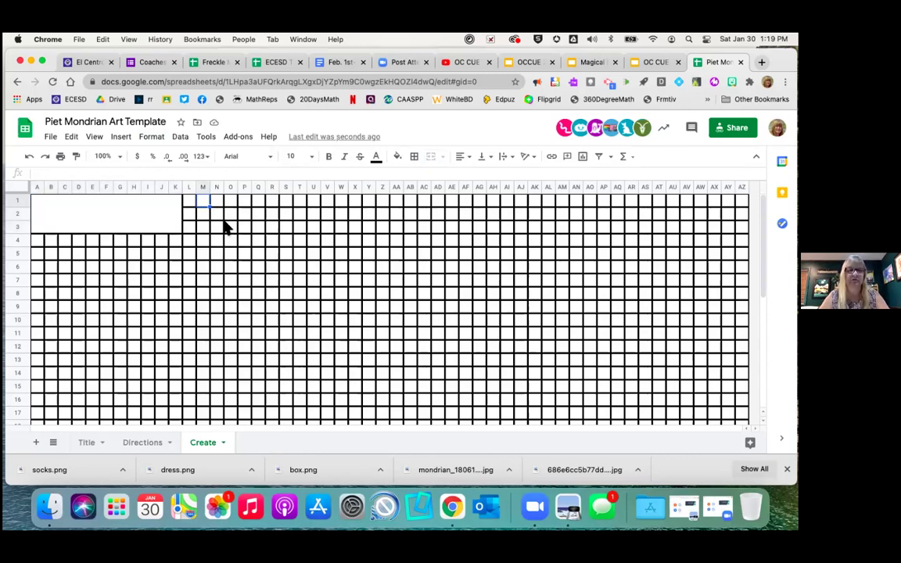
left_click(229, 339, "shift")
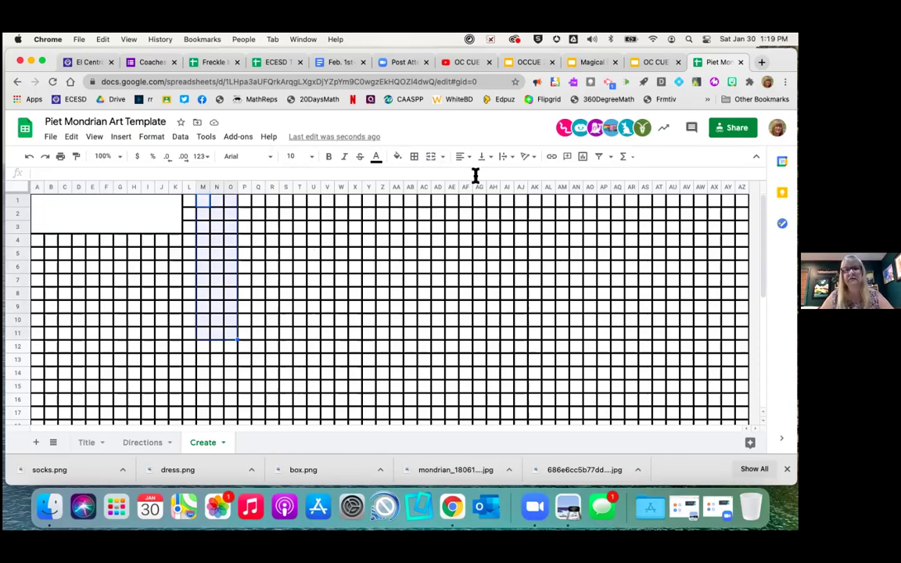
left_click(431, 159)
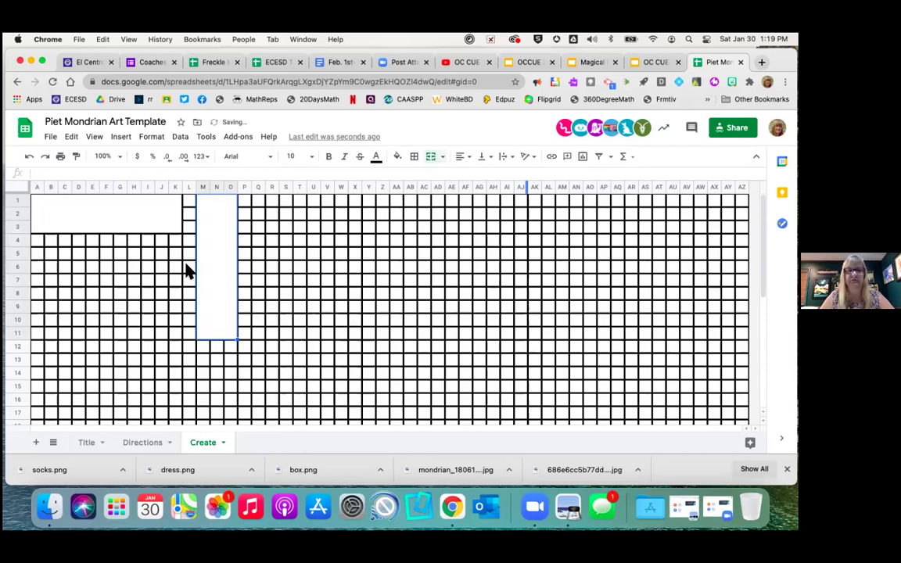
Step: Merge cells H4:L8 into one block and cells F4:G10 into a narrower upright rectangle beside it
left_click(135, 240)
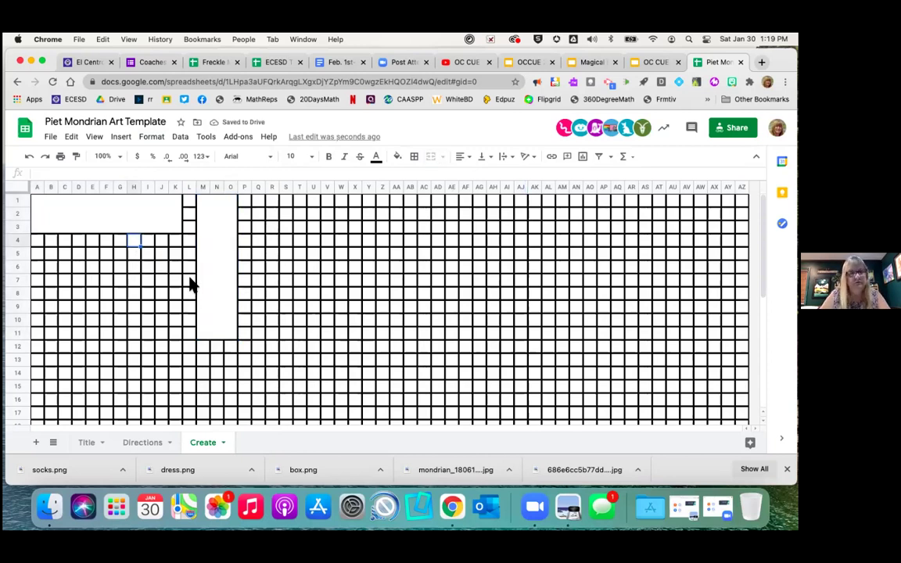
left_click(191, 284, "shift")
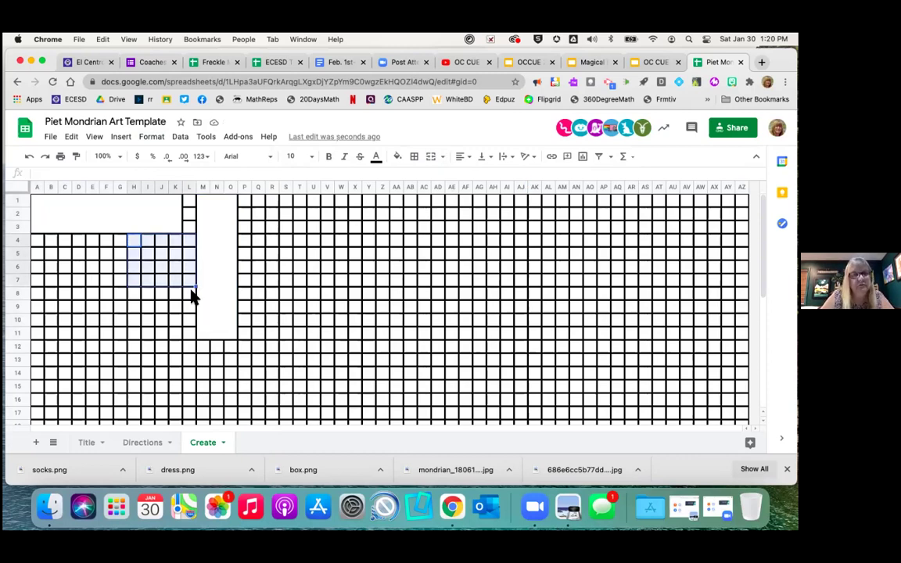
left_click(192, 295, "shift")
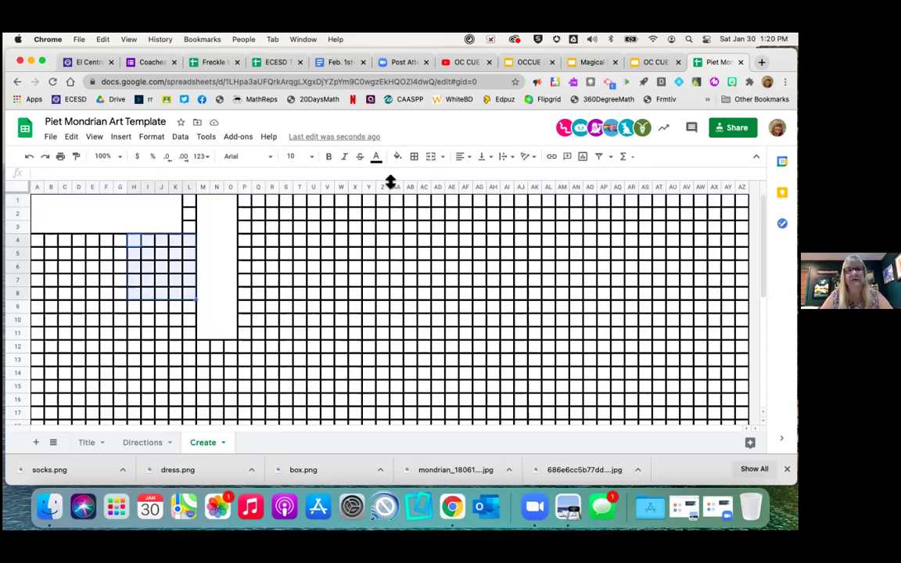
left_click(432, 160)
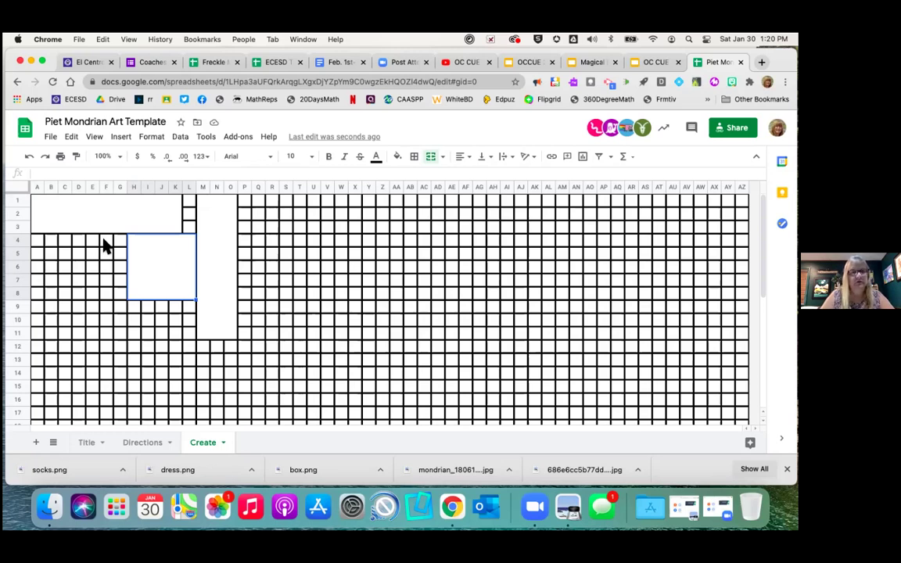
left_click_drag(104, 246, 123, 323)
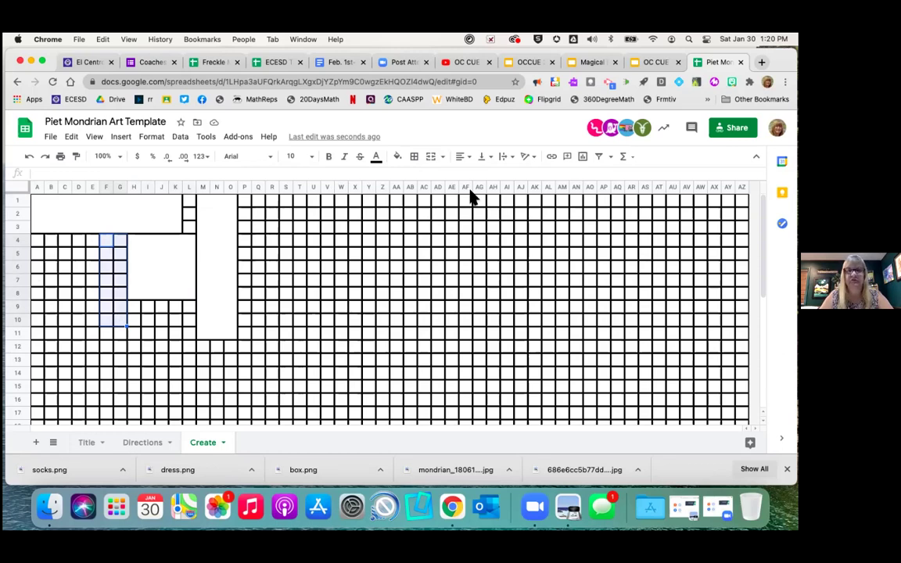
left_click(431, 158)
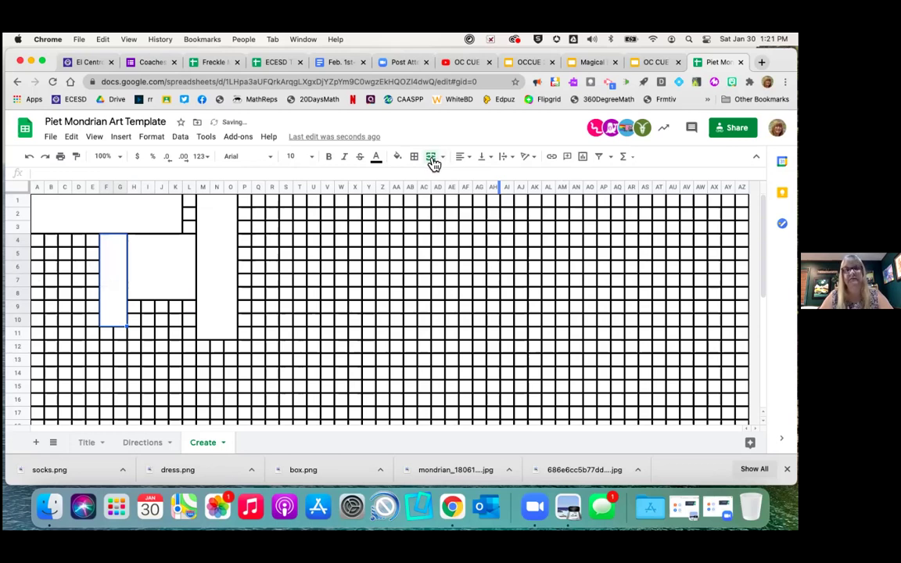
Step: Merge cells H9:H16 into a single-column vertical strip
left_click(133, 308)
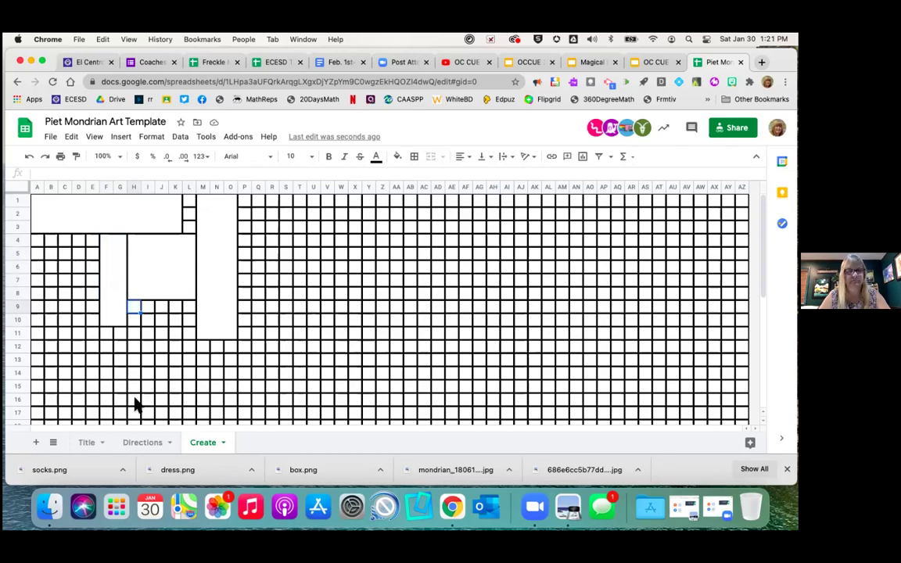
key("shift+Down")
key("shift+Down")
key("shift+Down")
key("shift+Down")
key("shift+Down")
key("shift+Down")
key("shift+Down")
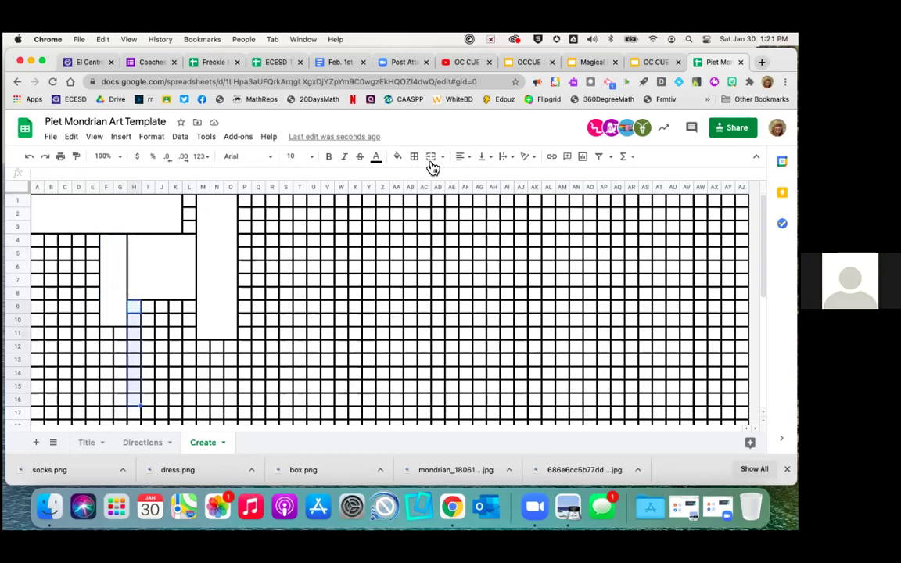
left_click(434, 158)
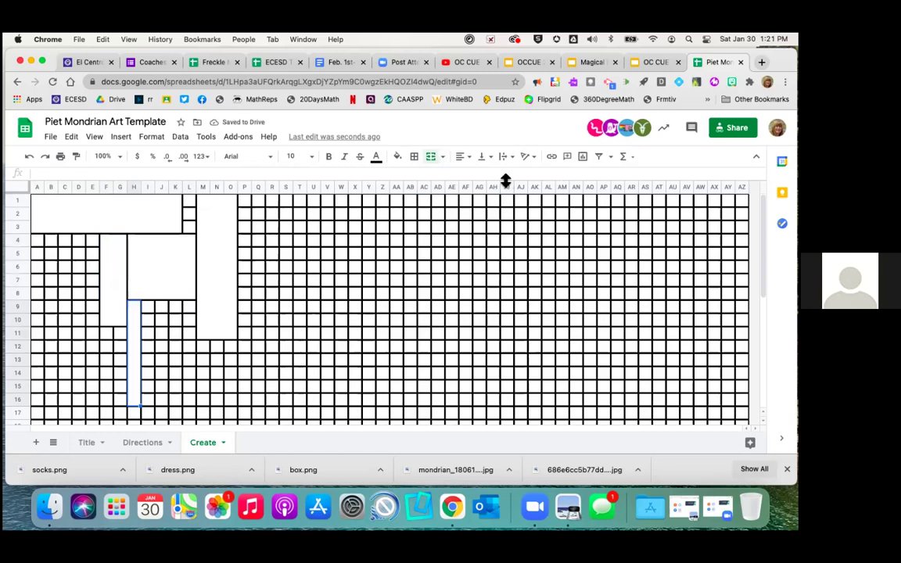
Step: Examine the finished Mondrian example in the OC CUE slides and on the Title sheet, then go back to the Create sheet
left_click(655, 64)
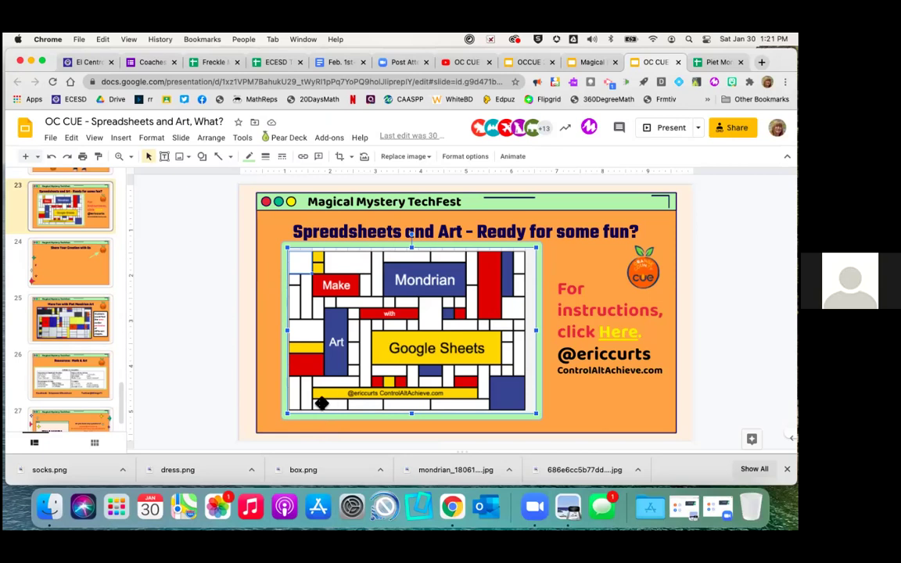
left_click(714, 62)
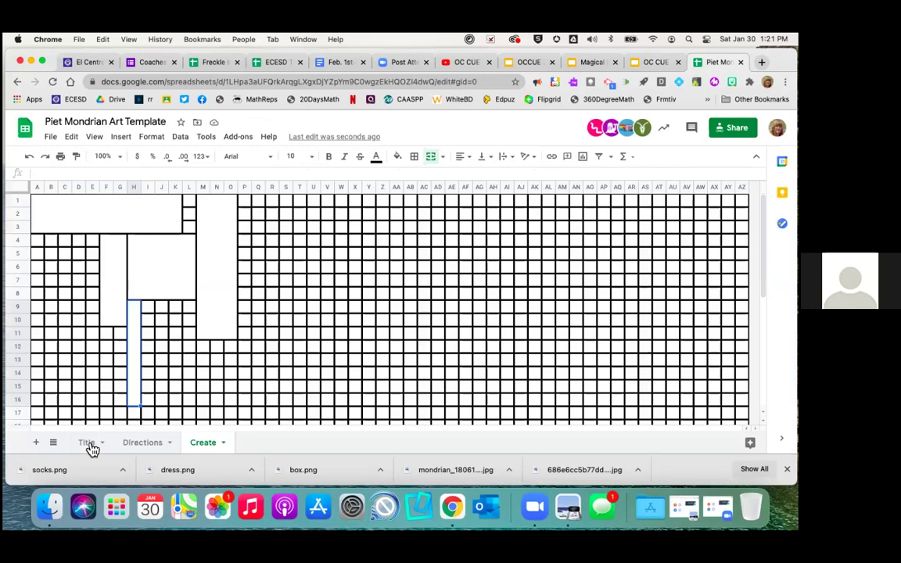
left_click(87, 443)
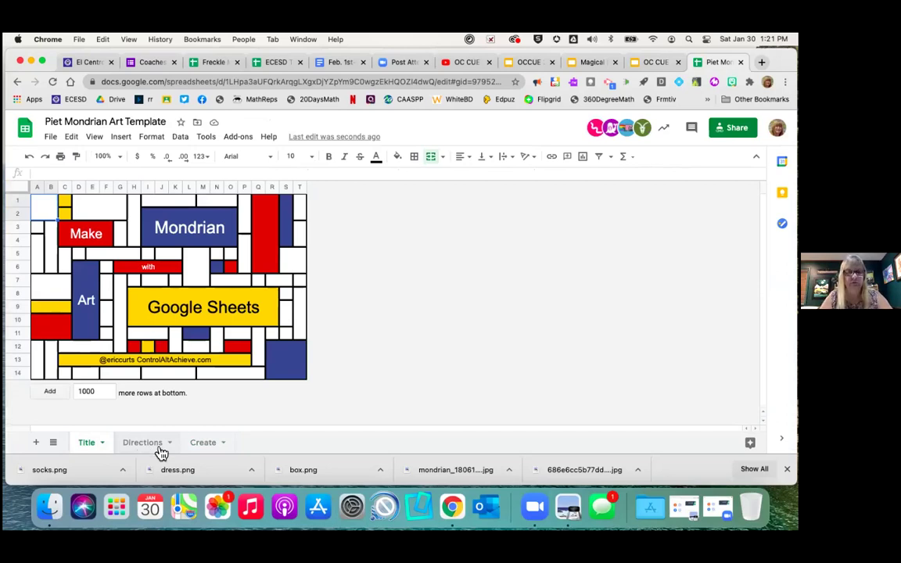
left_click(201, 442)
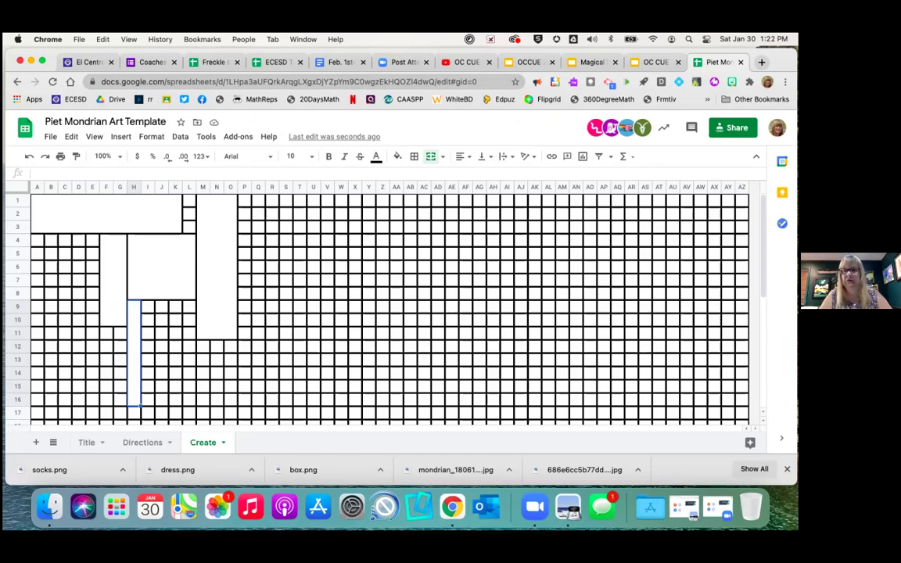
Step: Check the spreadsheet's sharing and link access settings, then close them
left_click(733, 128)
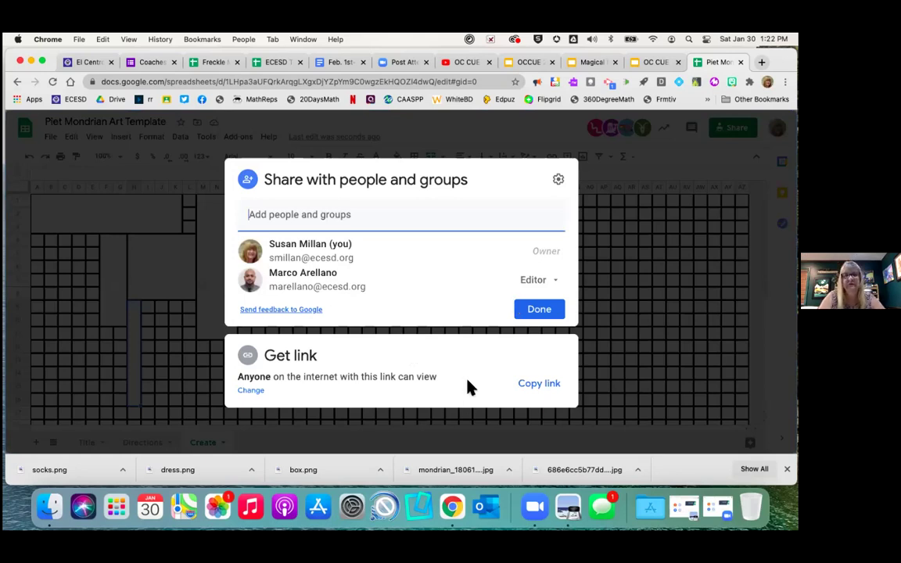
left_click(539, 314)
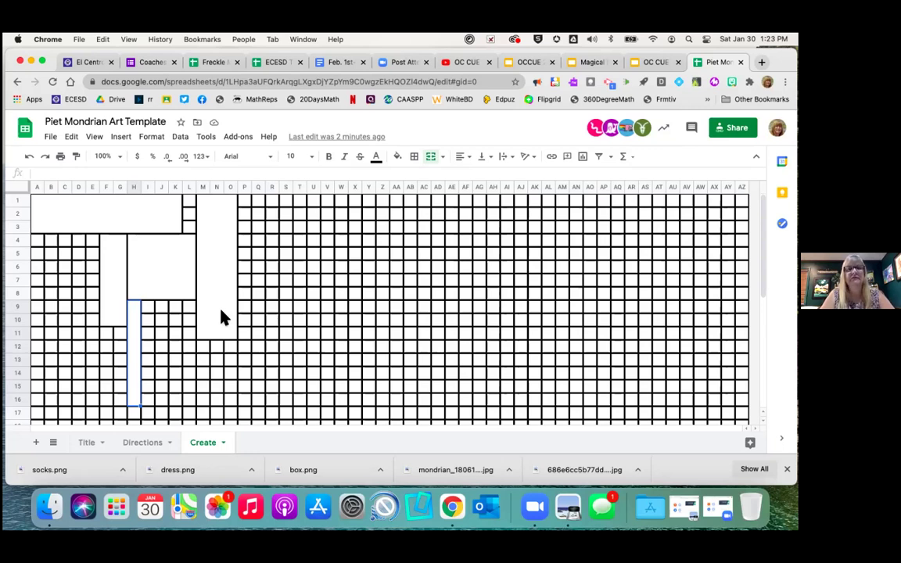
Step: Unmerge the wide A1:K3 rectangle and select cell E2 inside it
left_click(102, 221)
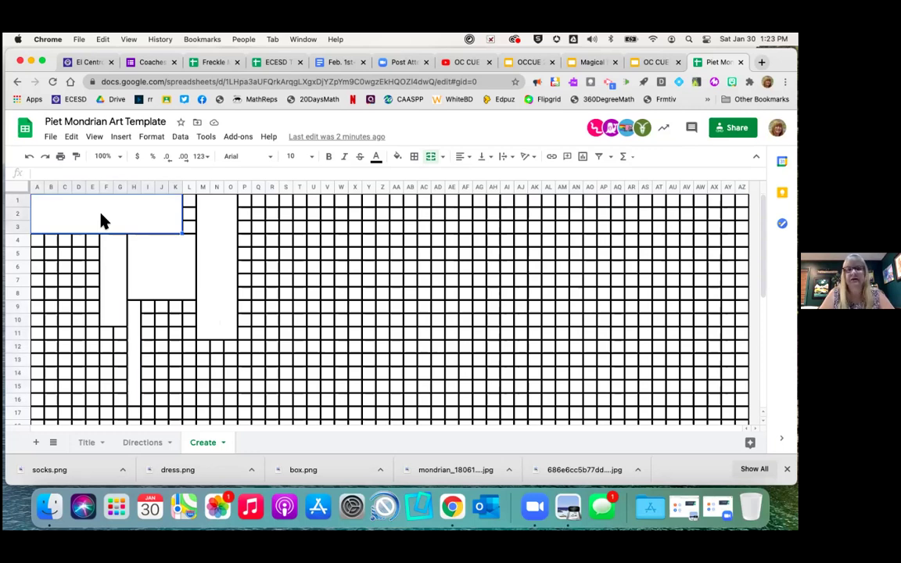
left_click(152, 138)
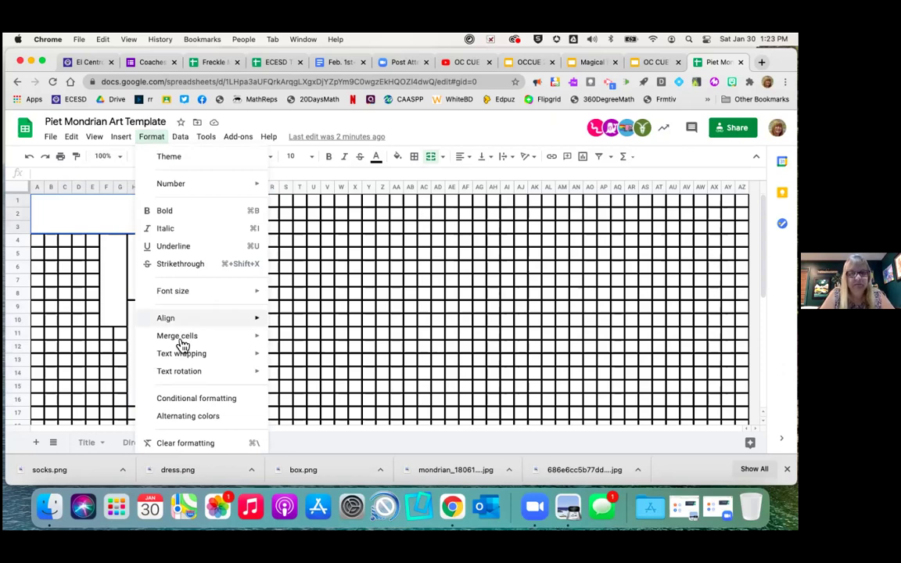
mouse_move(181, 345)
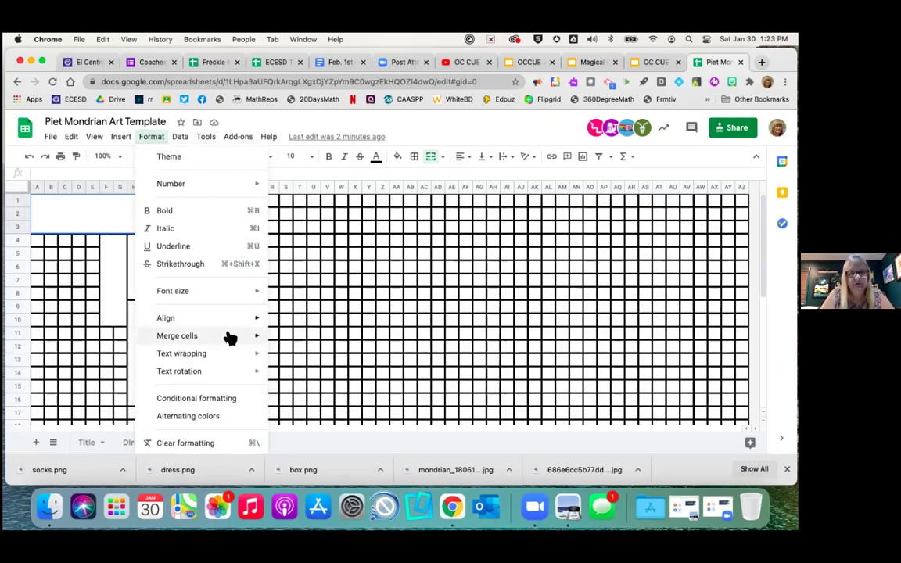
mouse_move(230, 337)
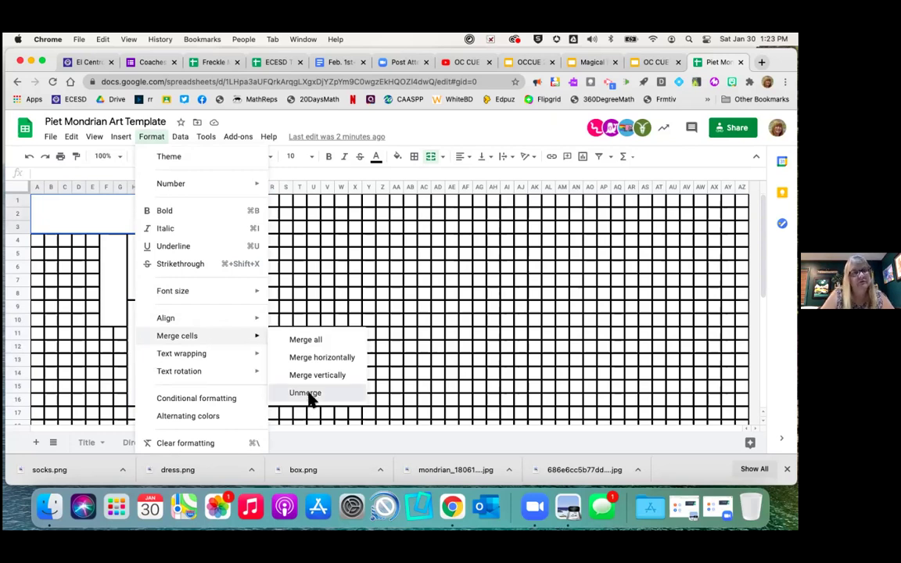
left_click(308, 394)
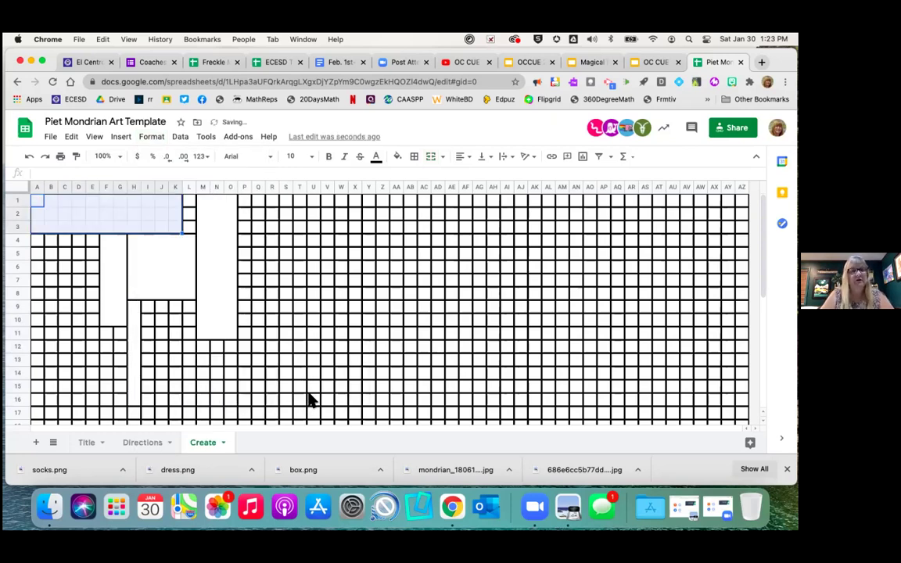
left_click(104, 205)
left_click(97, 219)
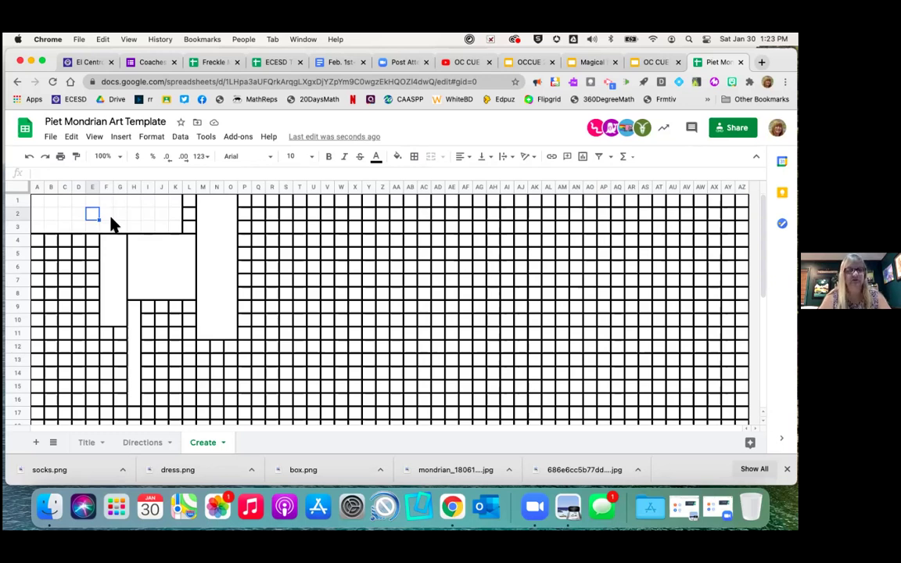
Step: Undo the unmerging of the wide A1:K3 rectangle
key("super+z")
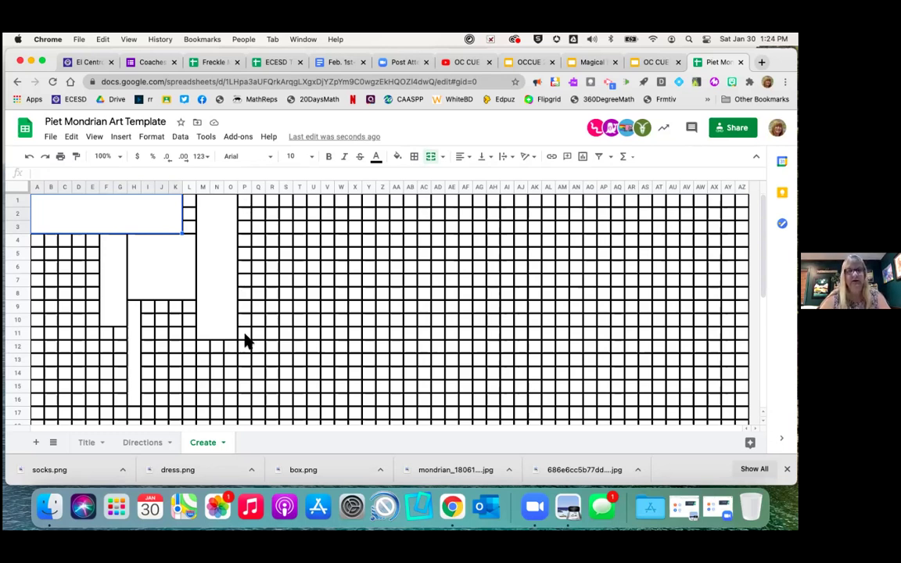
Step: Merge cells P1:P11 into a single-column vertical strip and fill it with black
left_click_drag(245, 201, 245, 335)
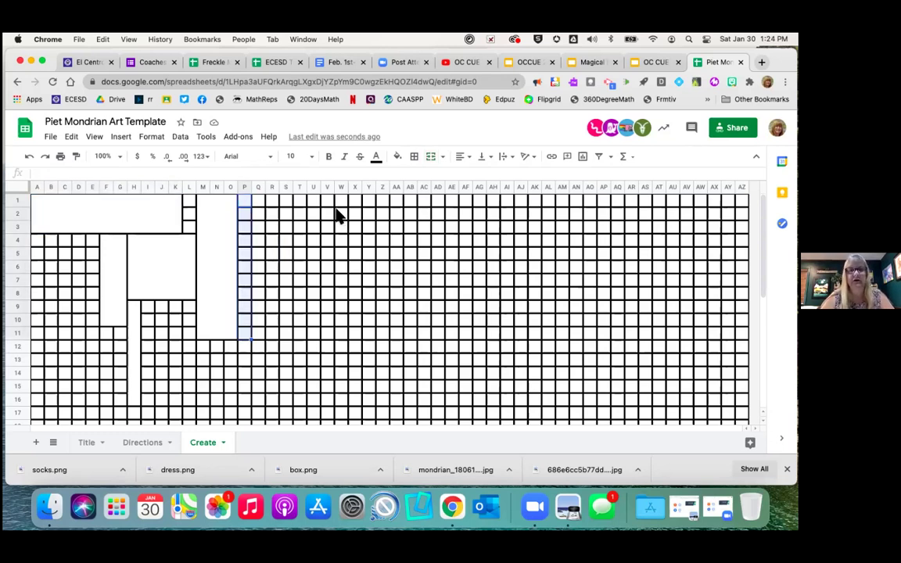
left_click(431, 161)
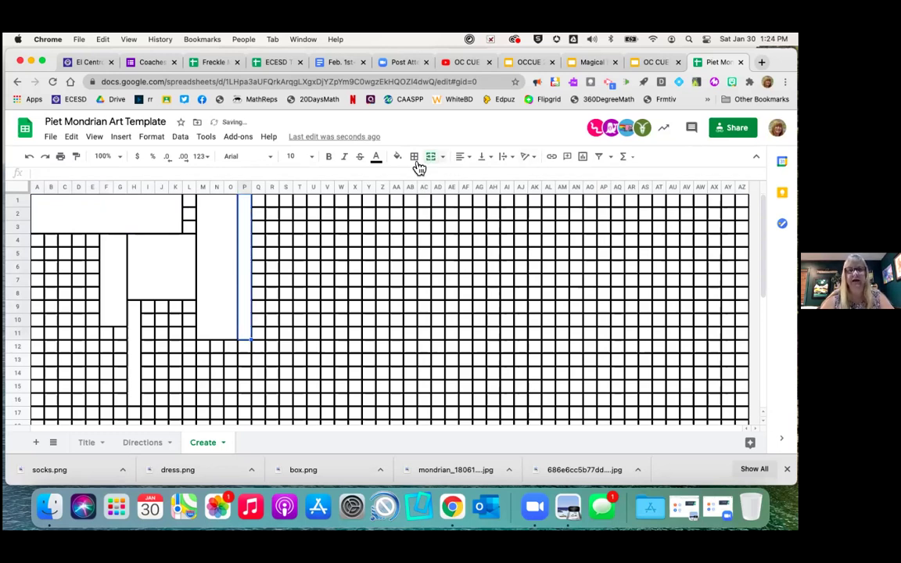
left_click(398, 157)
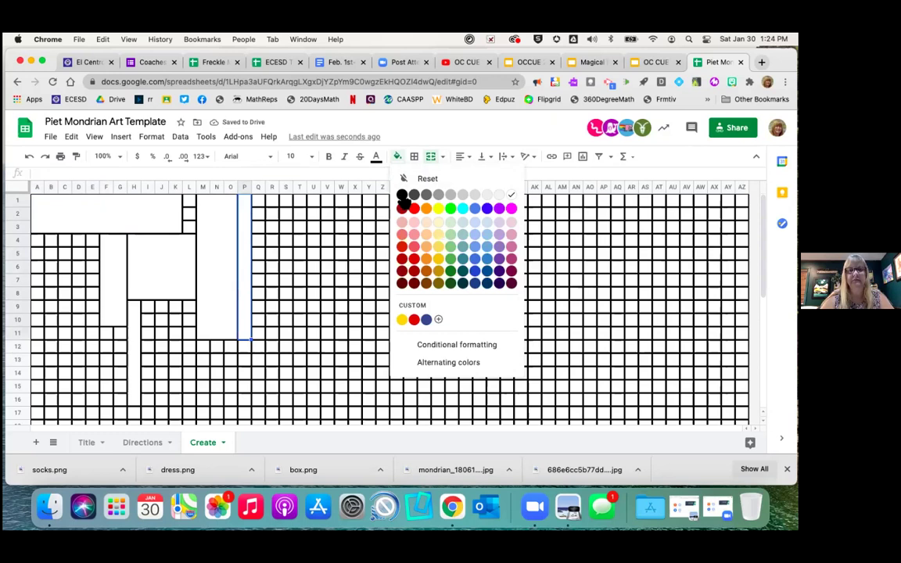
left_click(402, 194)
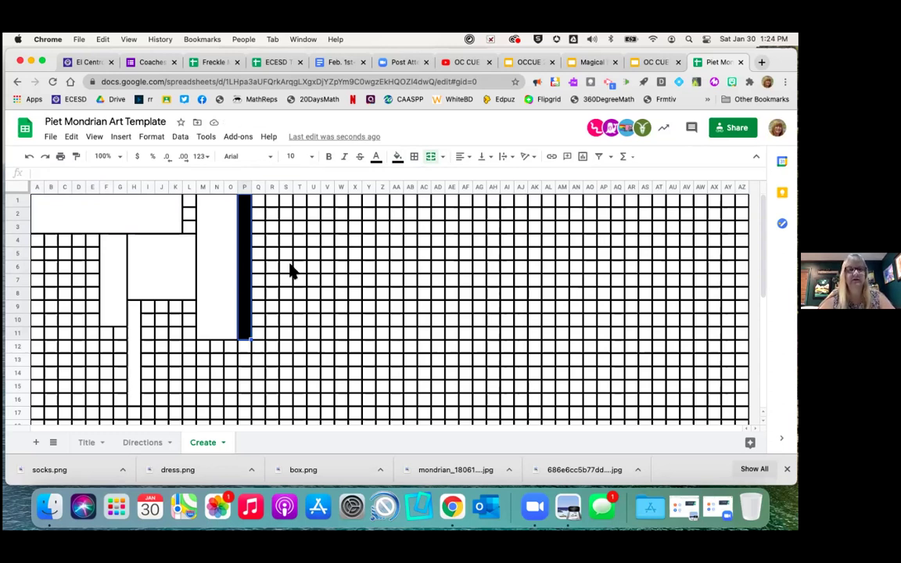
Step: Fill the wide merged A1:K3 rectangle with the custom red color
left_click(131, 218)
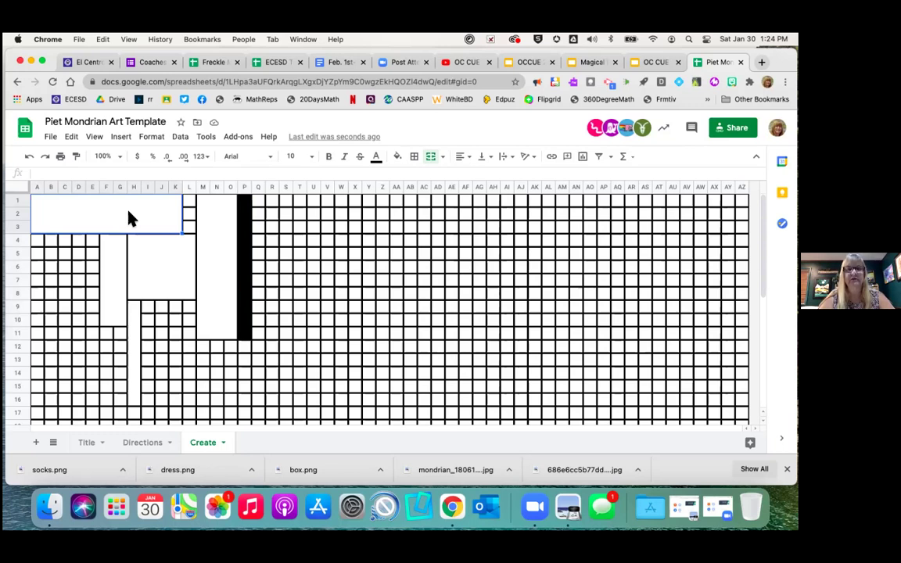
left_click(399, 159)
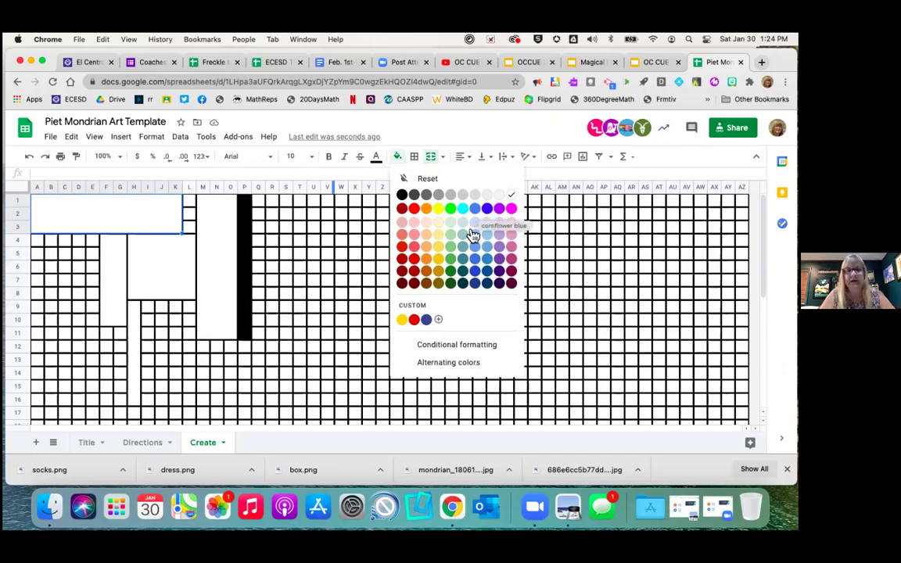
left_click(413, 319)
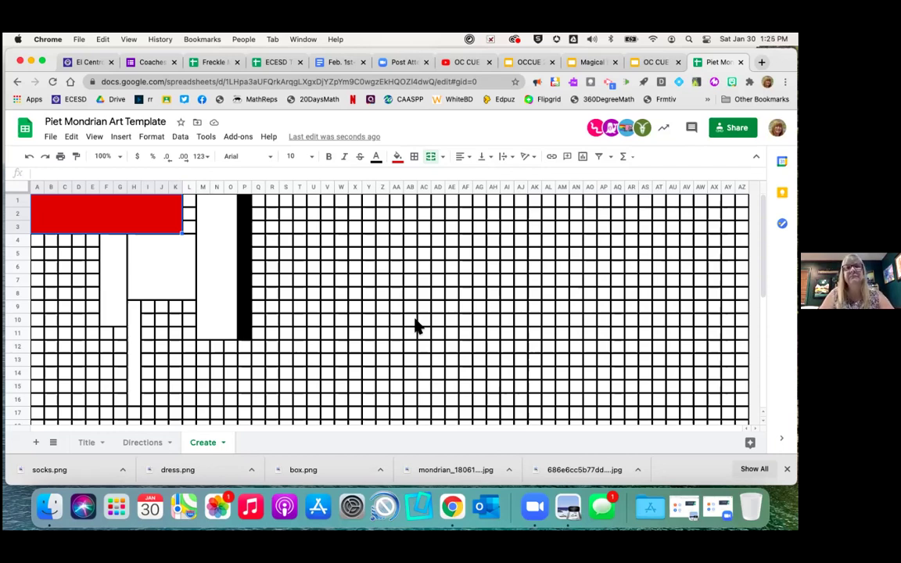
Step: Fill the tall merged M1:O11 rectangle with the custom dark blue and replace that fill with the custom yellow
left_click(225, 260)
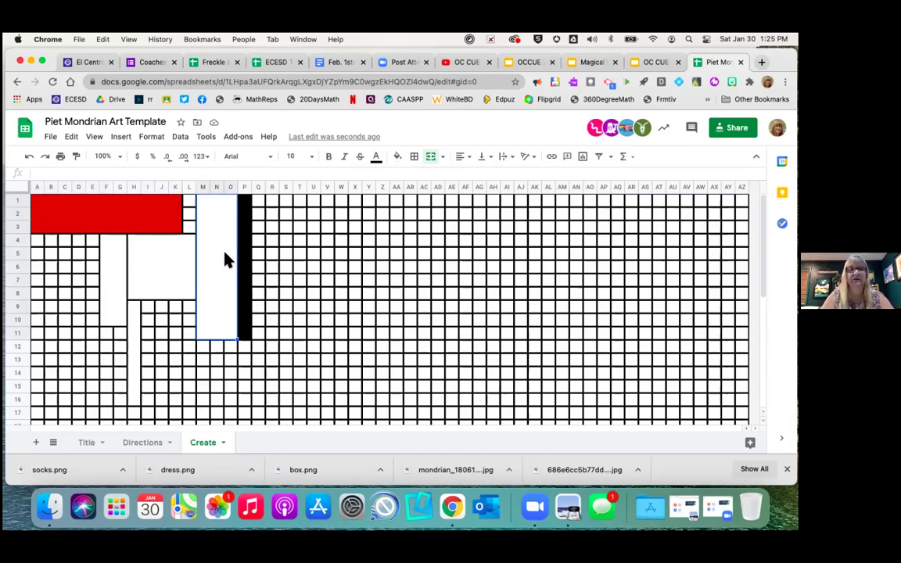
left_click(398, 157)
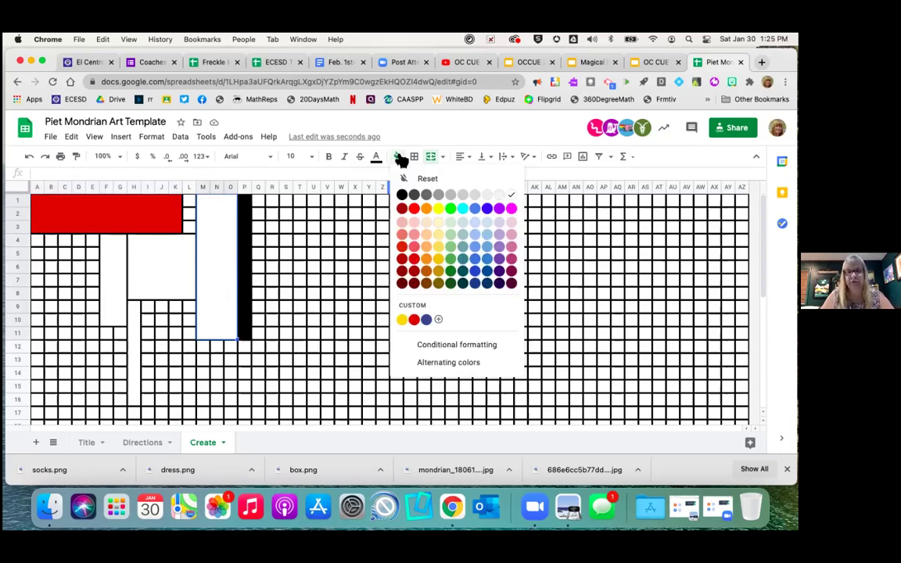
left_click(427, 320)
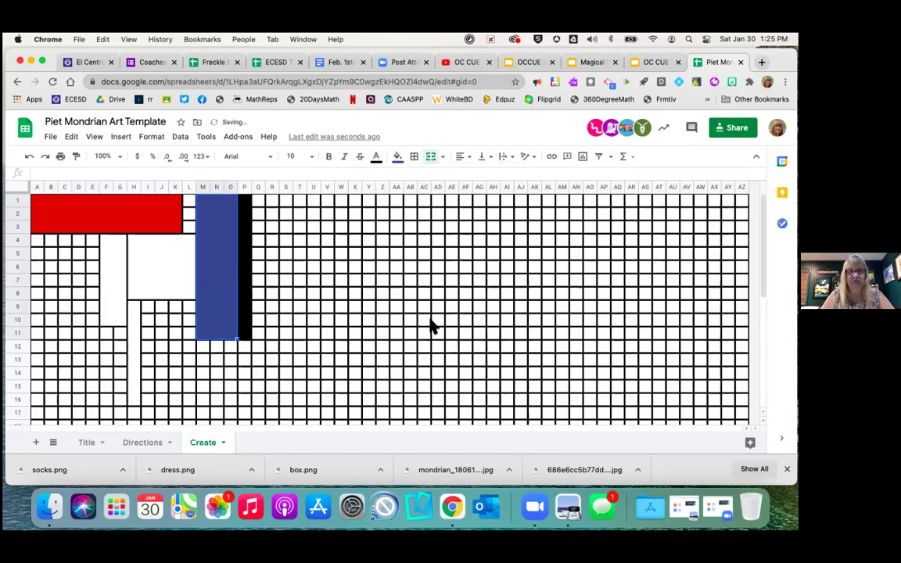
left_click(398, 159)
left_click(401, 319)
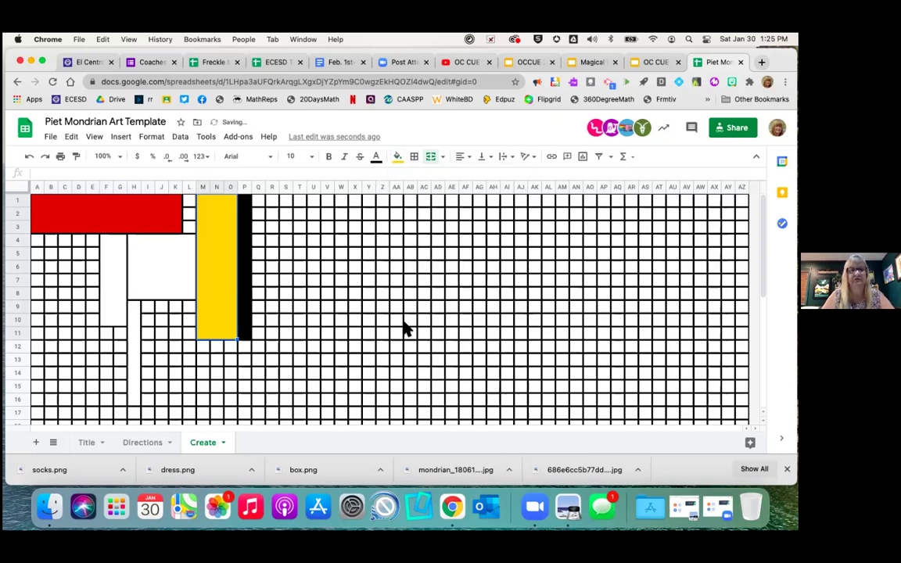
Step: Fill the merged H4:L8 rectangle with the standard palette's bright blue
left_click(174, 279)
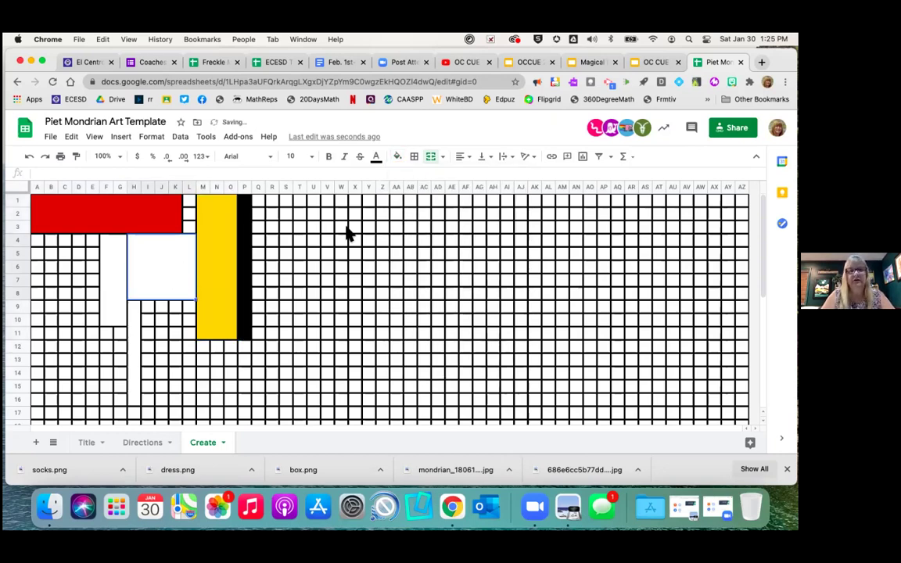
left_click(399, 159)
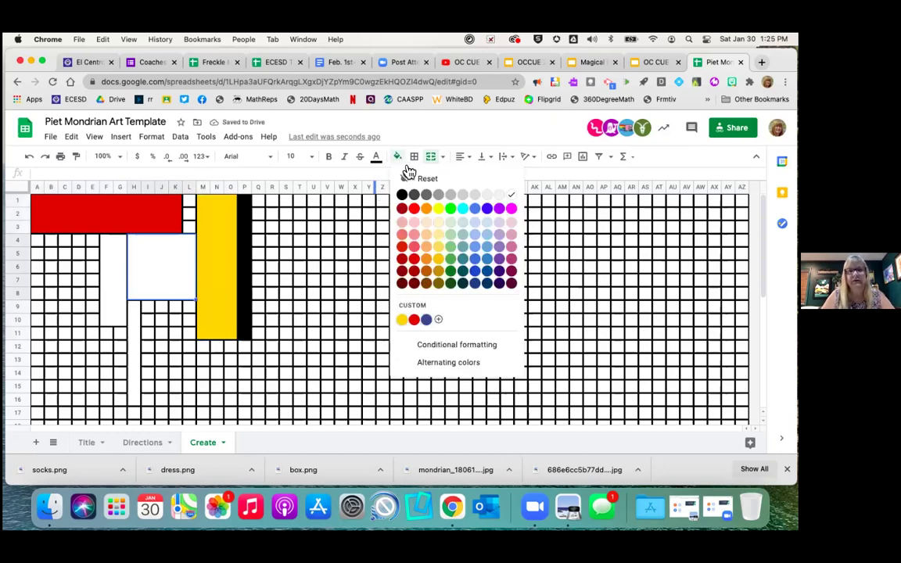
left_click(487, 208)
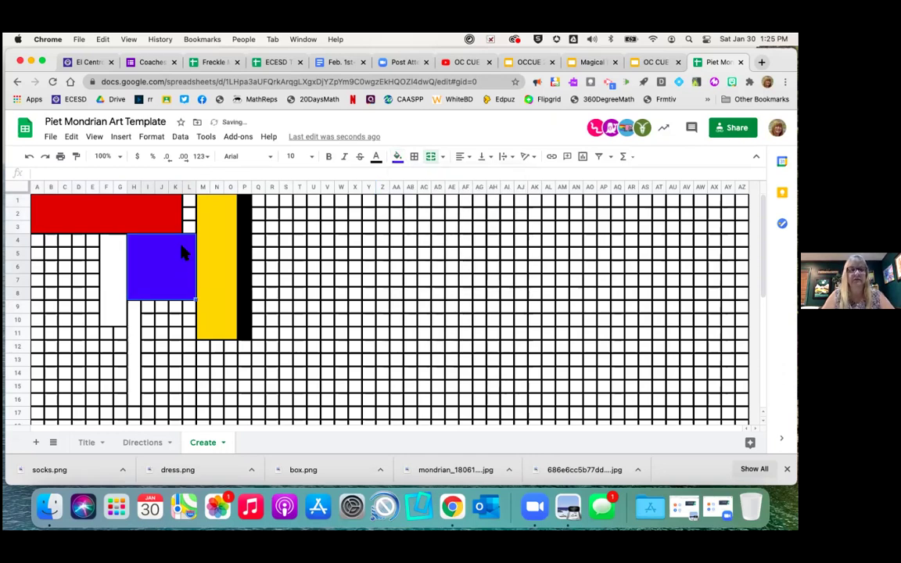
Step: Merge cells L1:L3 into a narrow vertical strip between the red and yellow rectangles, keeping its white fill
left_click(192, 202)
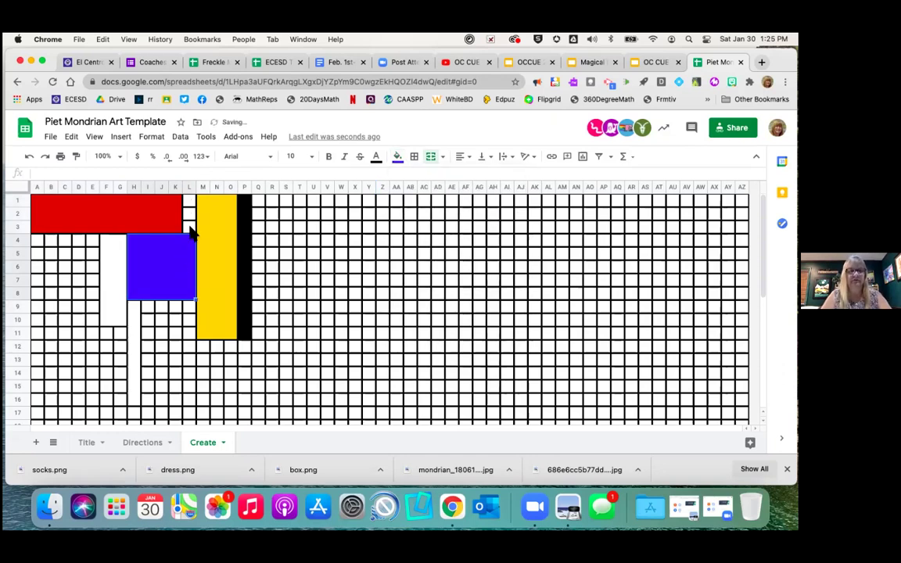
left_click_drag(191, 201, 193, 227)
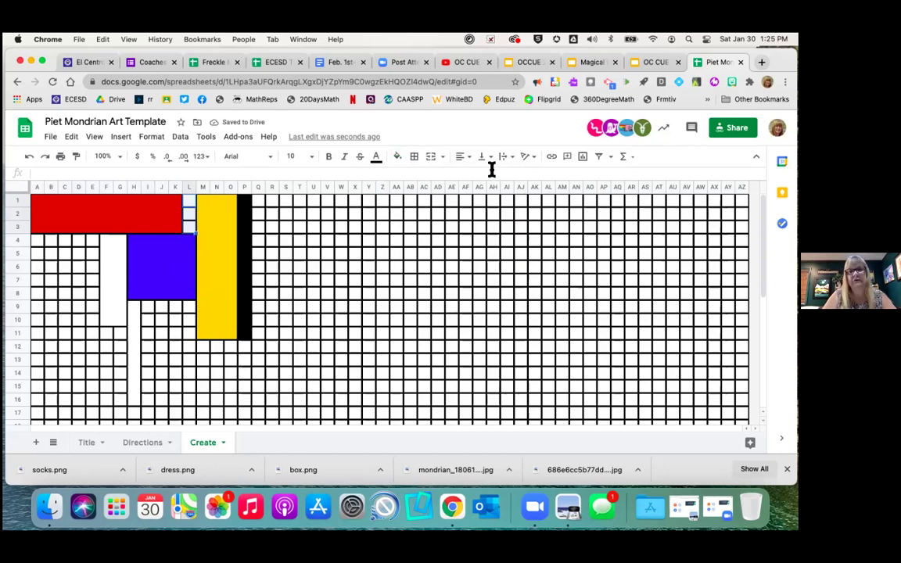
left_click(431, 161)
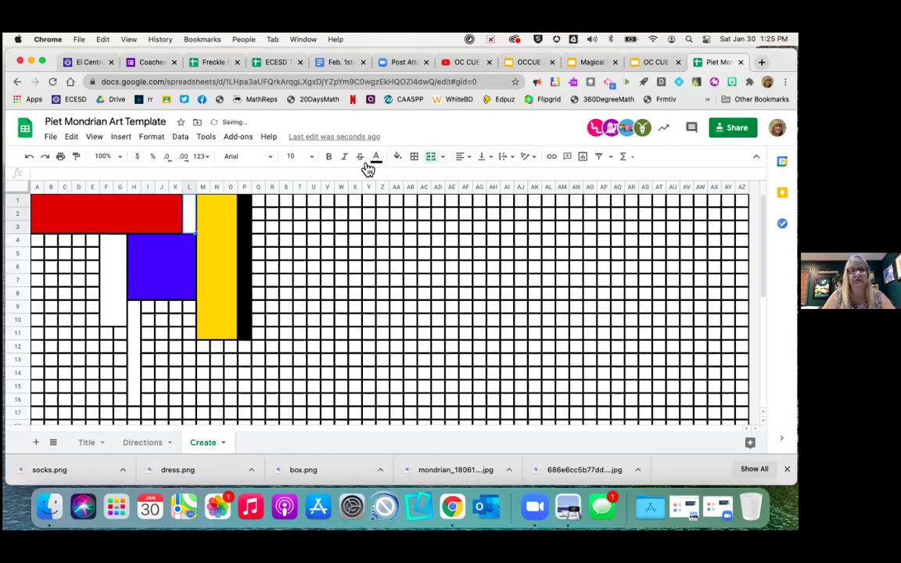
left_click(399, 157)
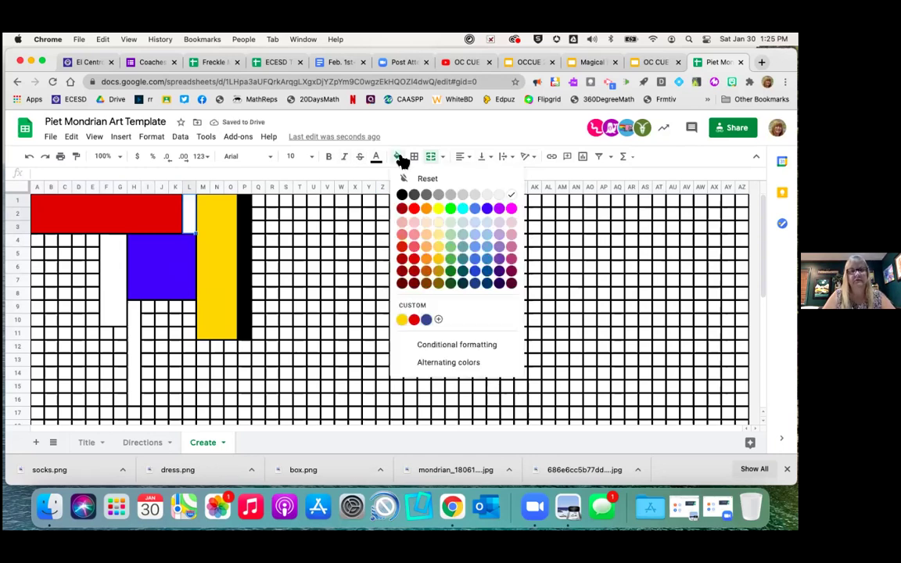
left_click(399, 158)
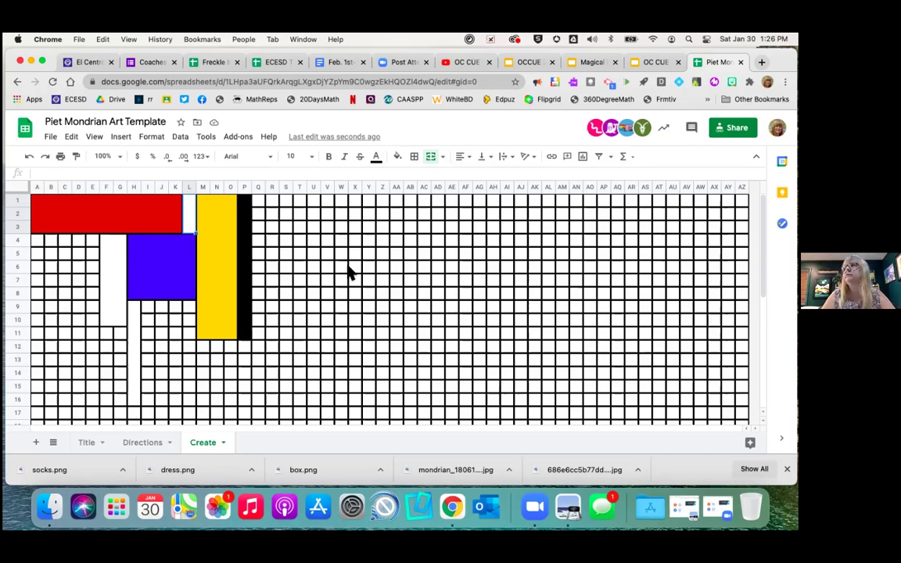
Step: Merge cells Q1:V6 into one large block beside the black vertical strip
left_click(260, 206)
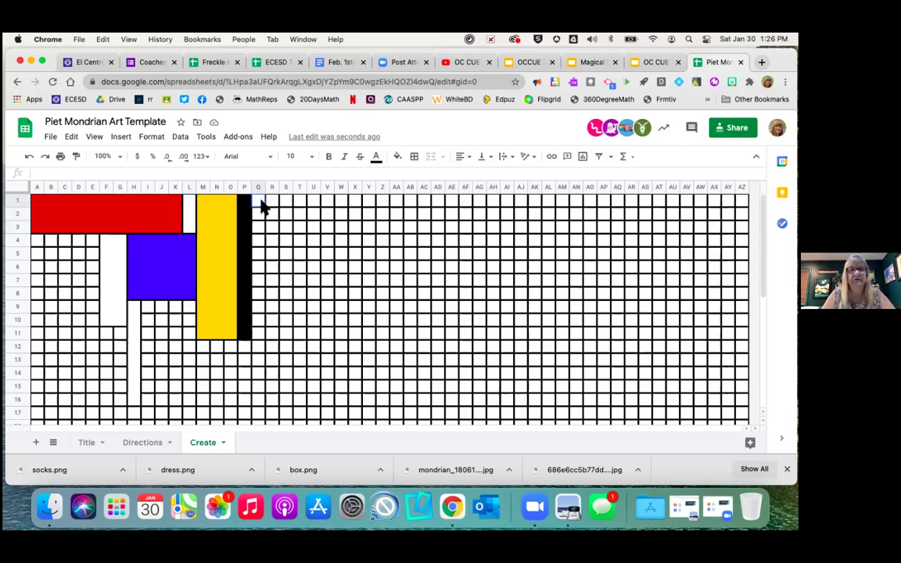
left_click(328, 271, "shift")
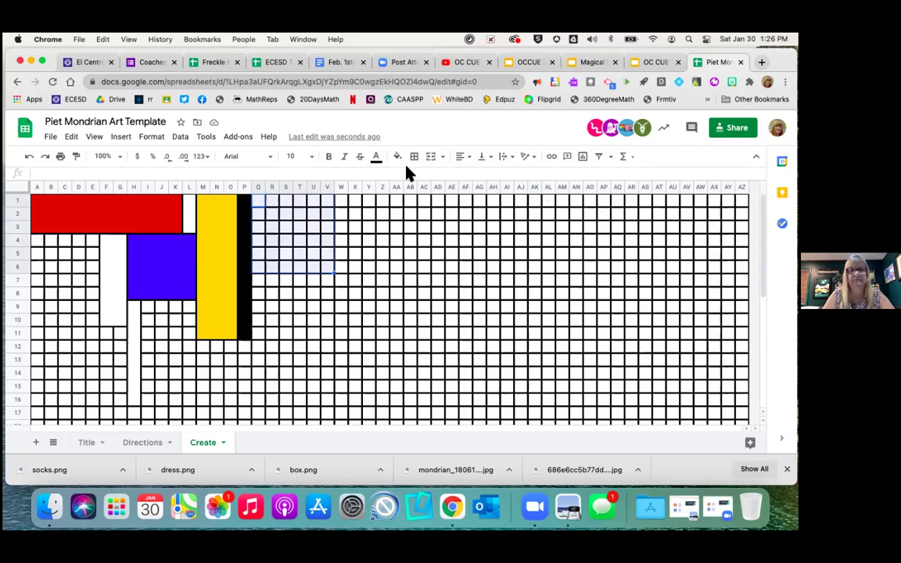
left_click(430, 156)
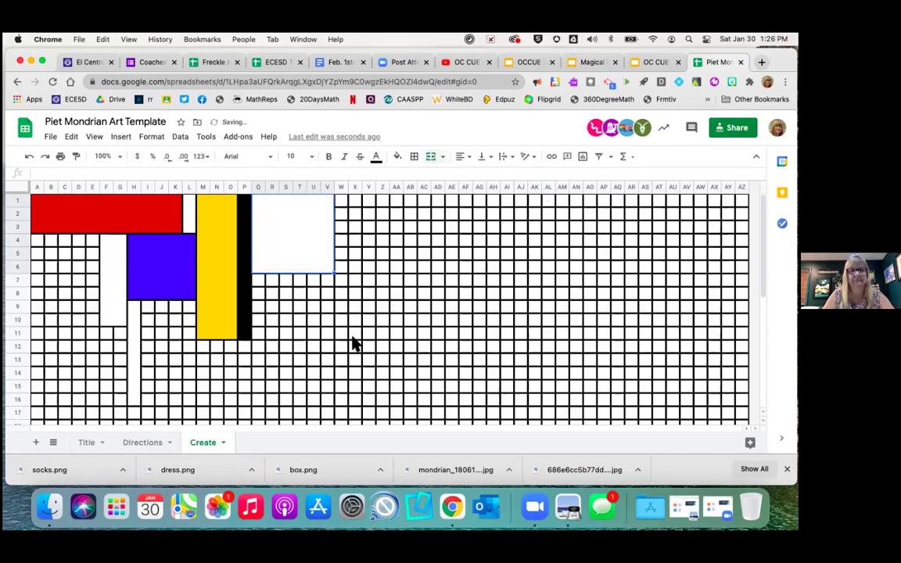
Step: Merge cells Q7:V7 into a horizontal strip under the large white block and fill it with black
left_click(328, 283)
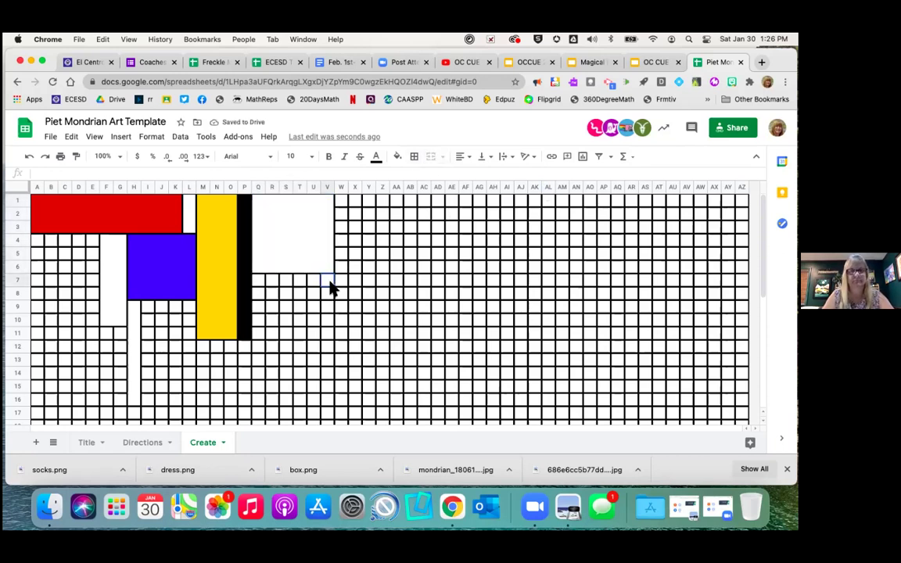
left_click(261, 283, "shift")
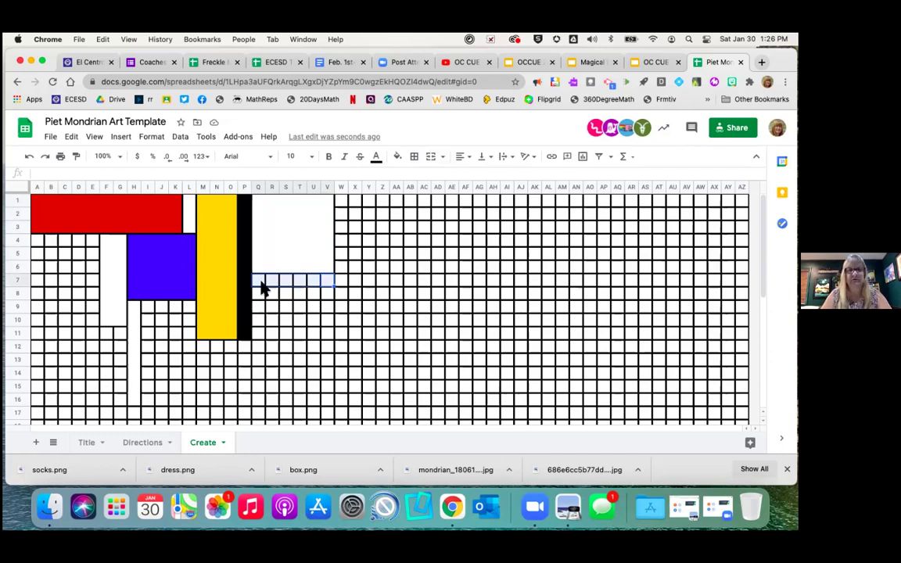
left_click(431, 160)
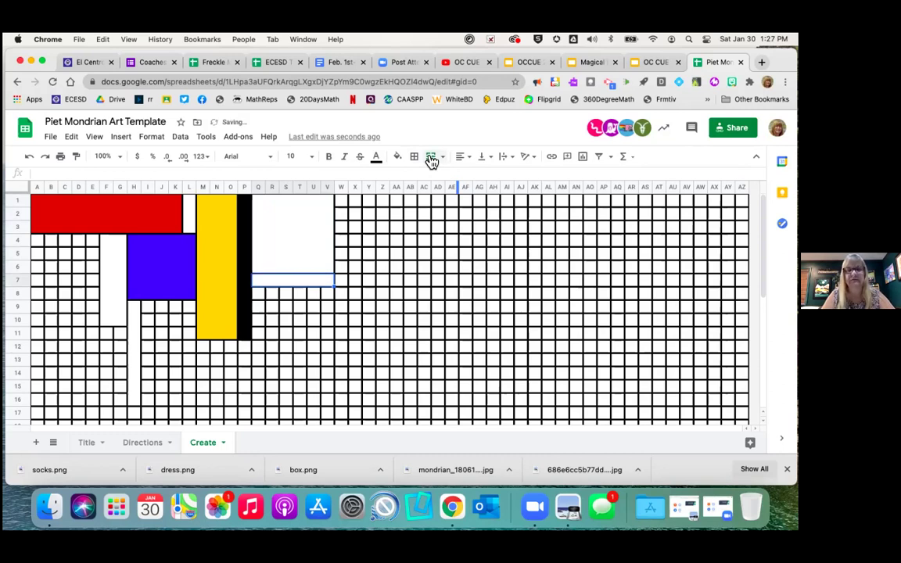
left_click(399, 159)
left_click(401, 195)
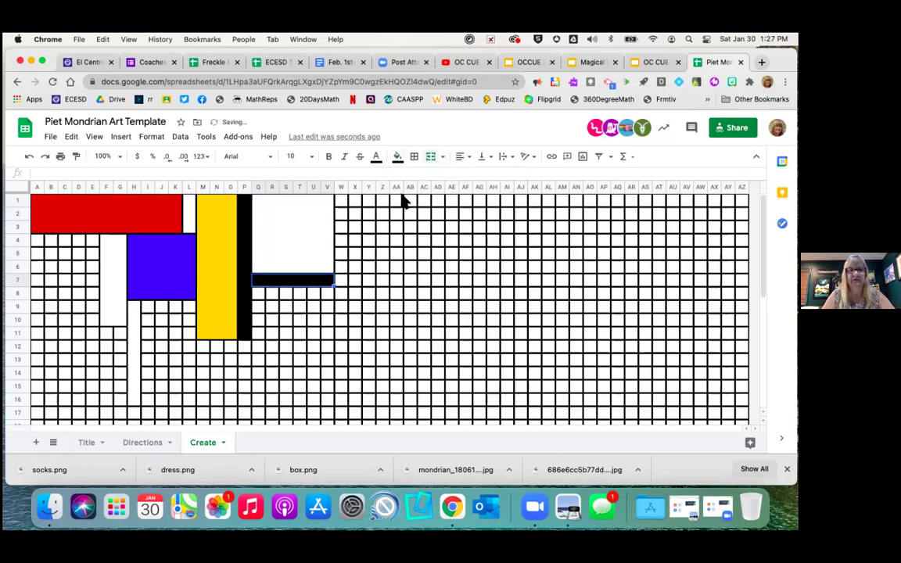
Step: Merge cells Q8:V9 into a rectangle below the black horizontal strip and fill it with the custom dark blue
left_click(328, 309)
left_click(262, 297, "shift")
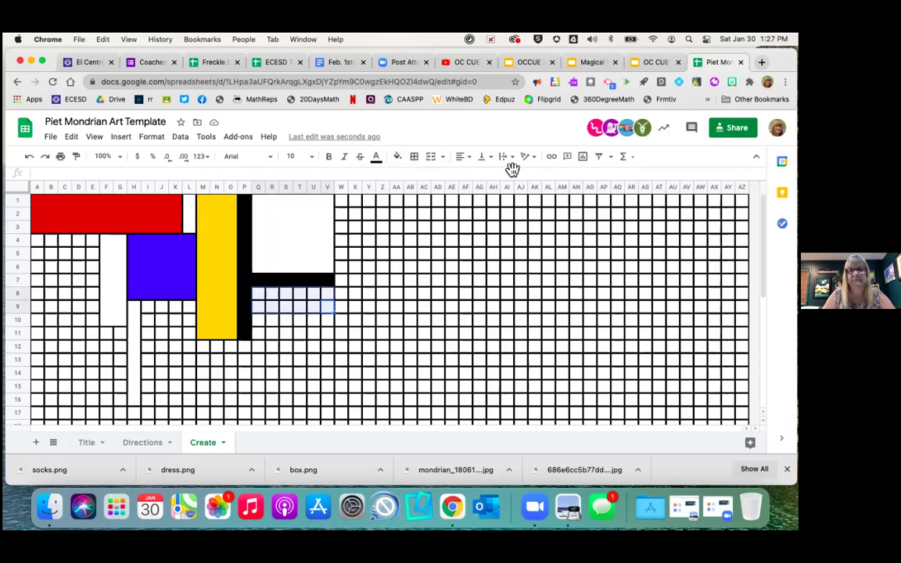
left_click(432, 159)
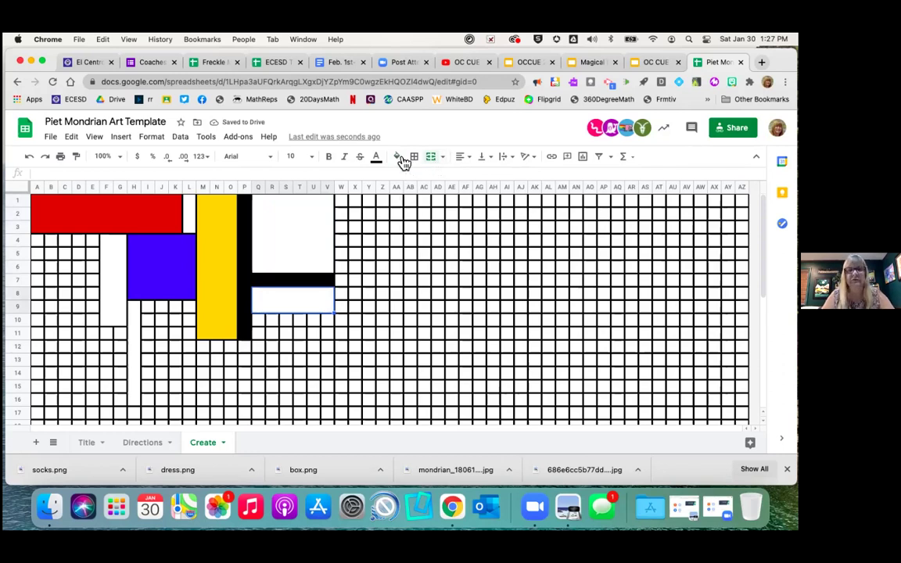
left_click(399, 157)
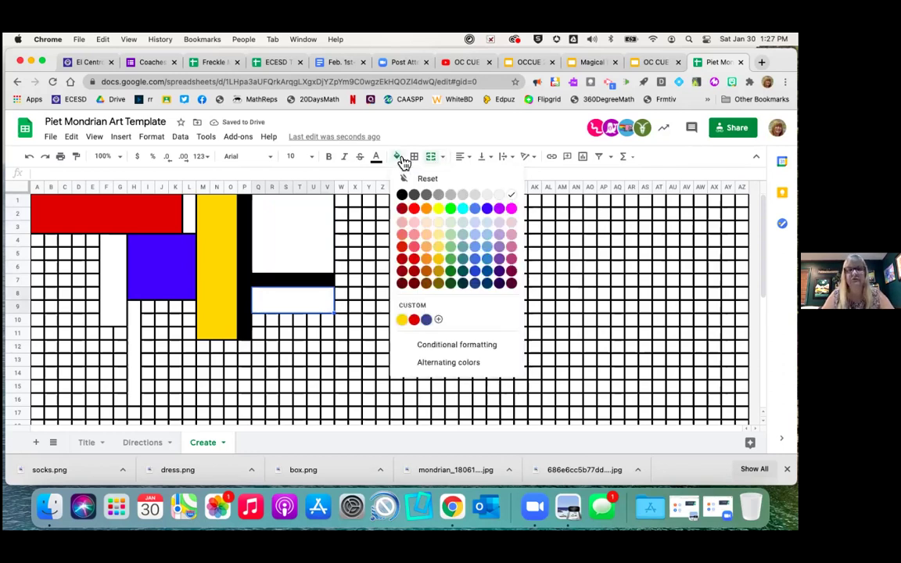
left_click(426, 320)
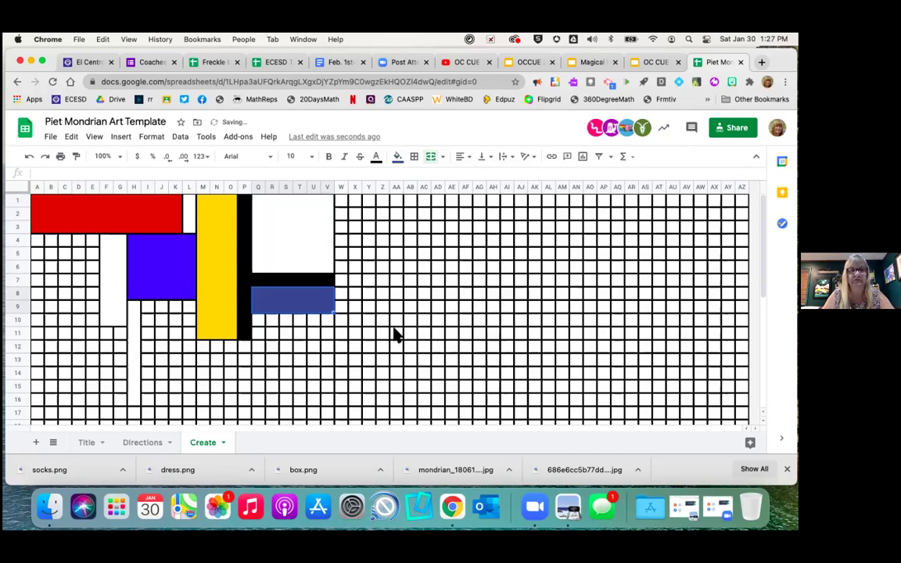
left_click(327, 334)
left_click(307, 306)
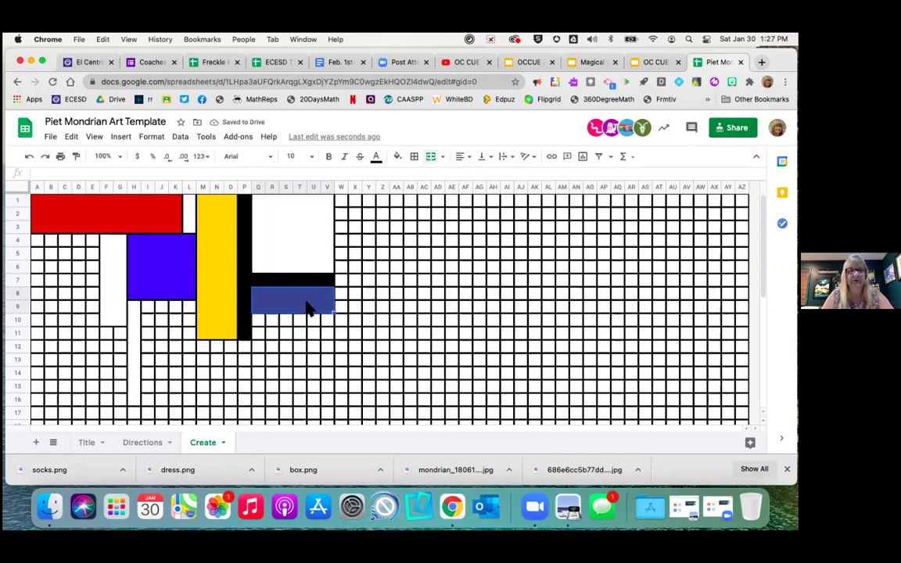
left_click(399, 157)
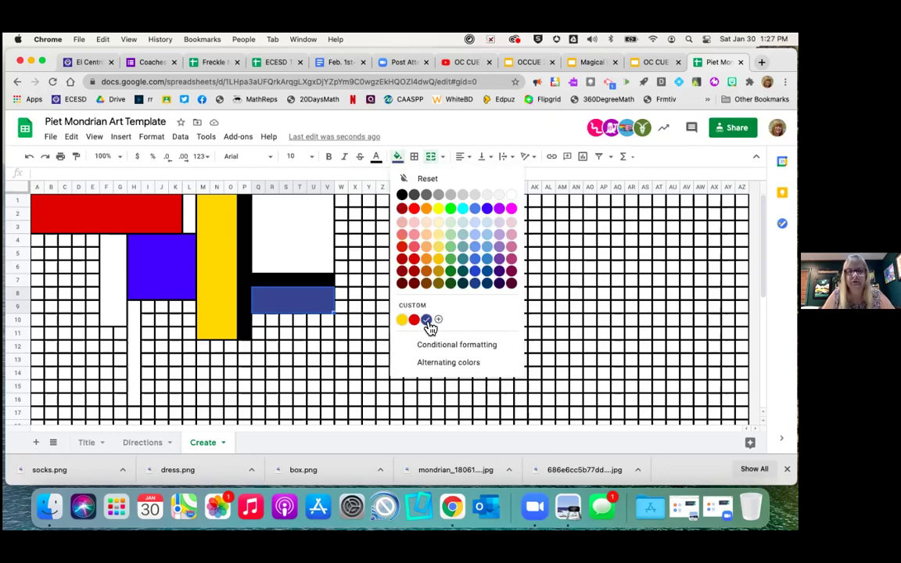
left_click(340, 329)
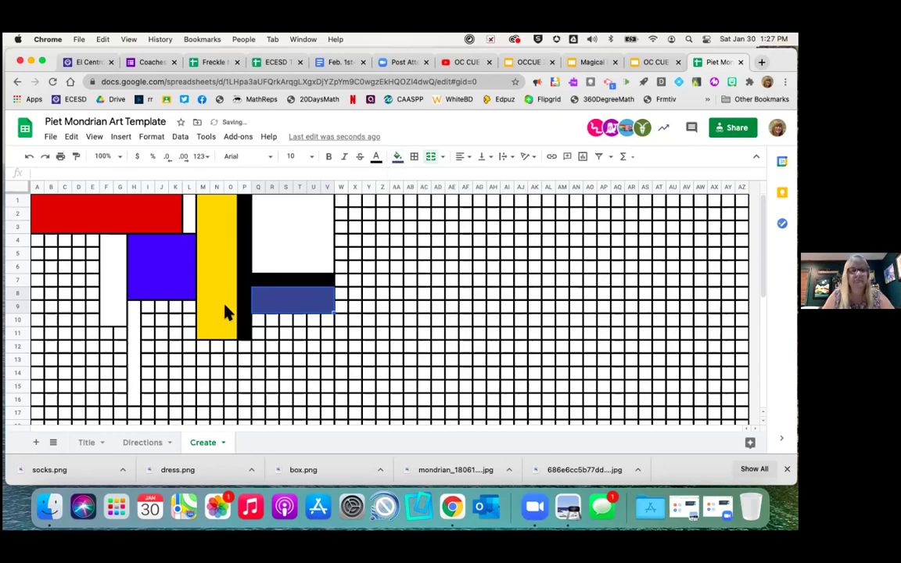
Step: Change the fill of the bright blue square at H4:L8 to the custom dark blue
left_click(156, 241)
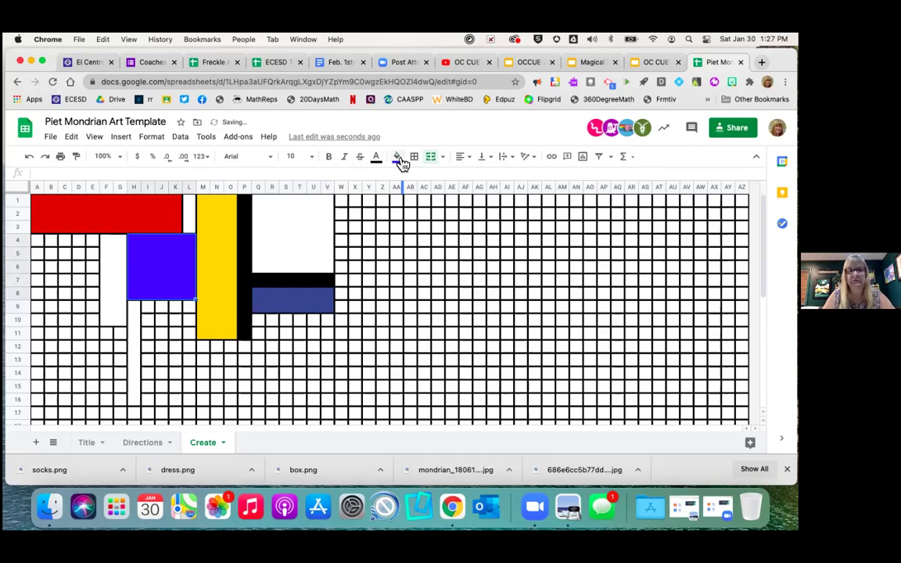
left_click(400, 159)
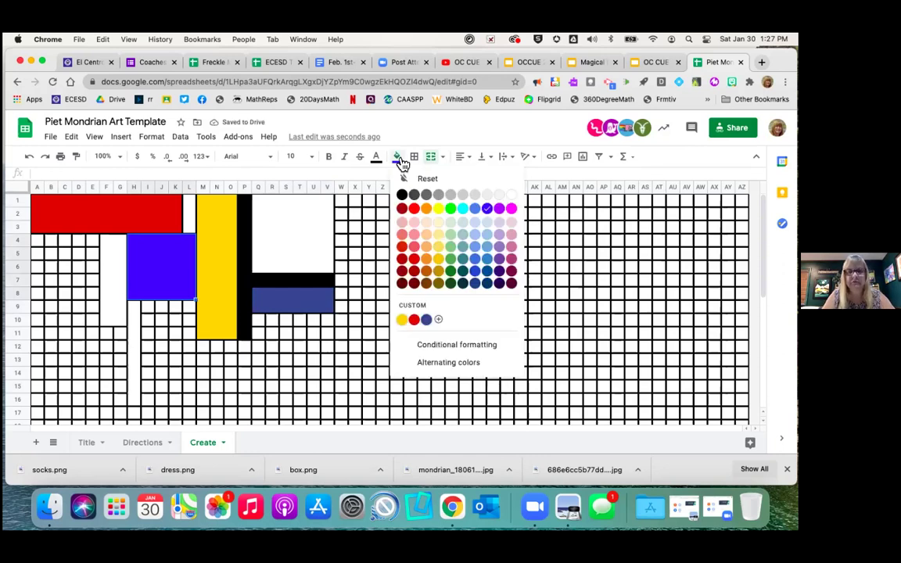
left_click(426, 321)
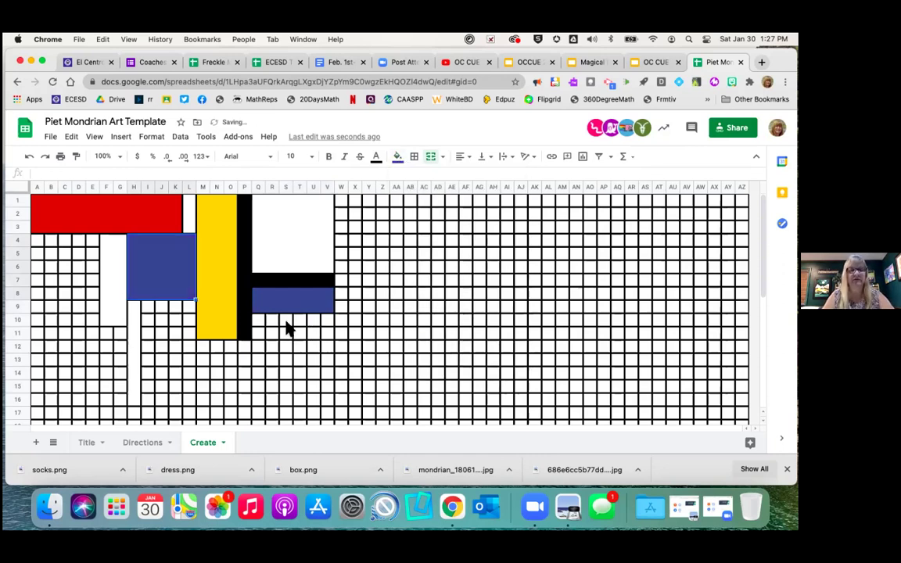
left_click(284, 322)
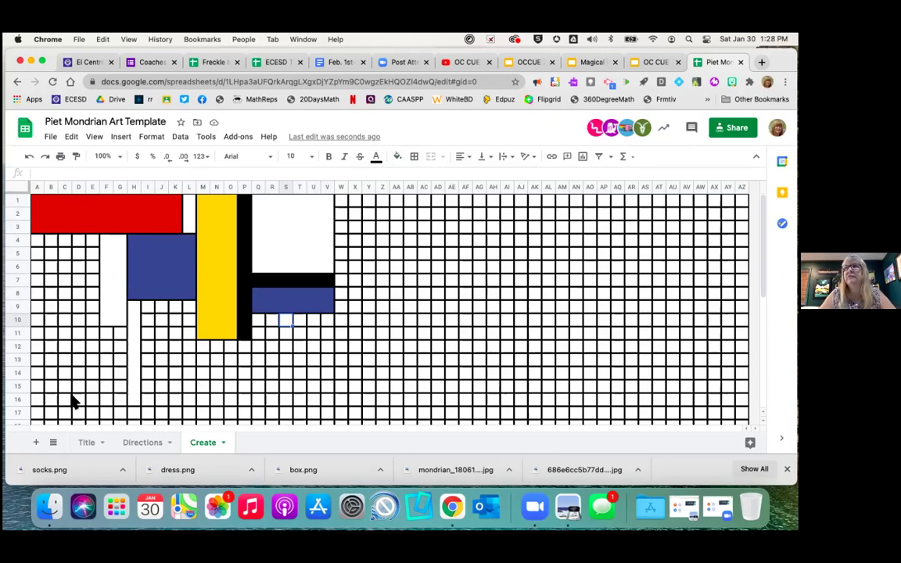
Step: Merge cells A15:G17 into a white rectangle at the lower edge of the composition
scroll(72, 401, "down", 1)
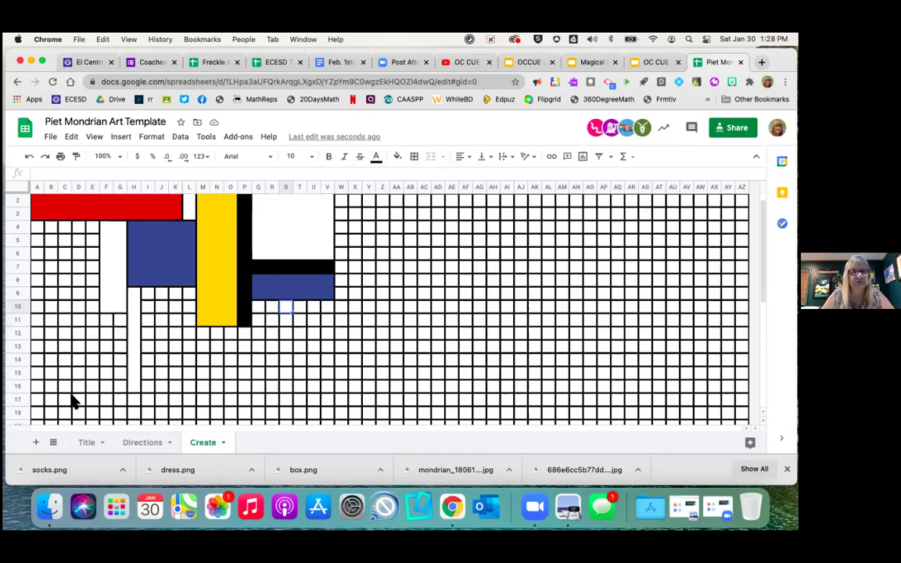
left_click(37, 401)
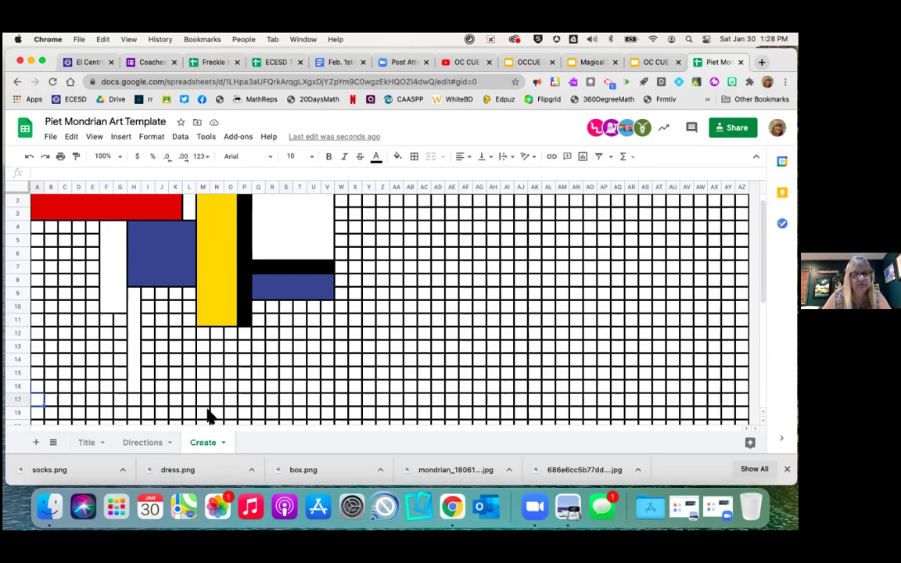
left_click(332, 403, "shift")
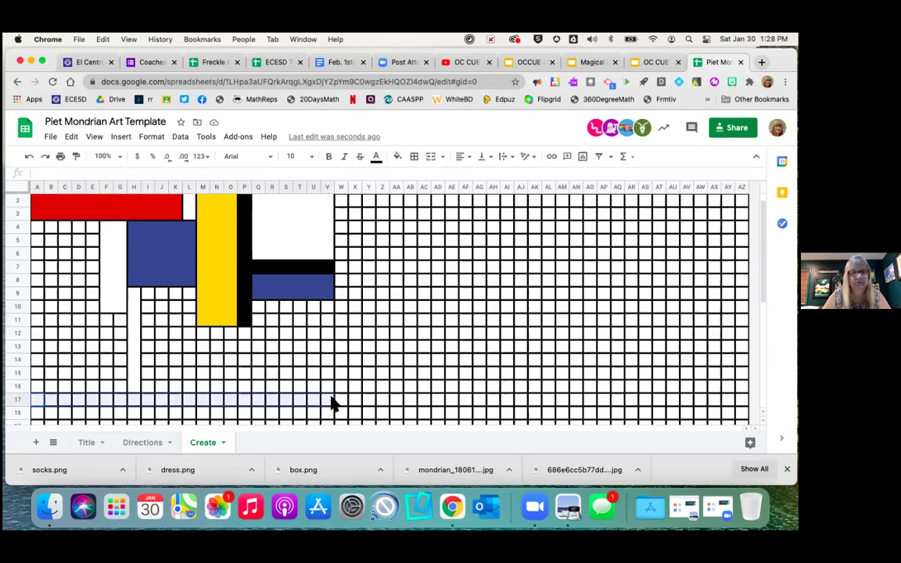
left_click(329, 356, "shift")
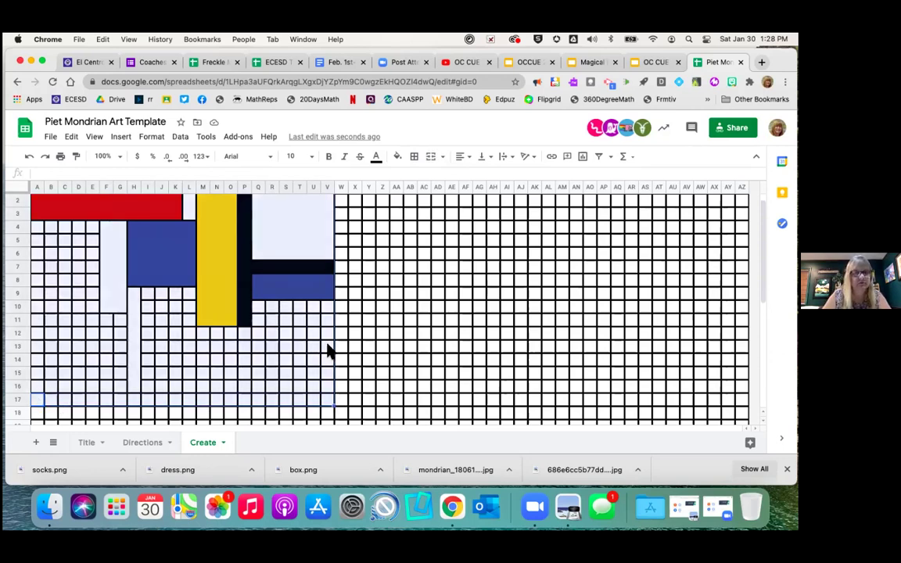
left_click(157, 386, "shift")
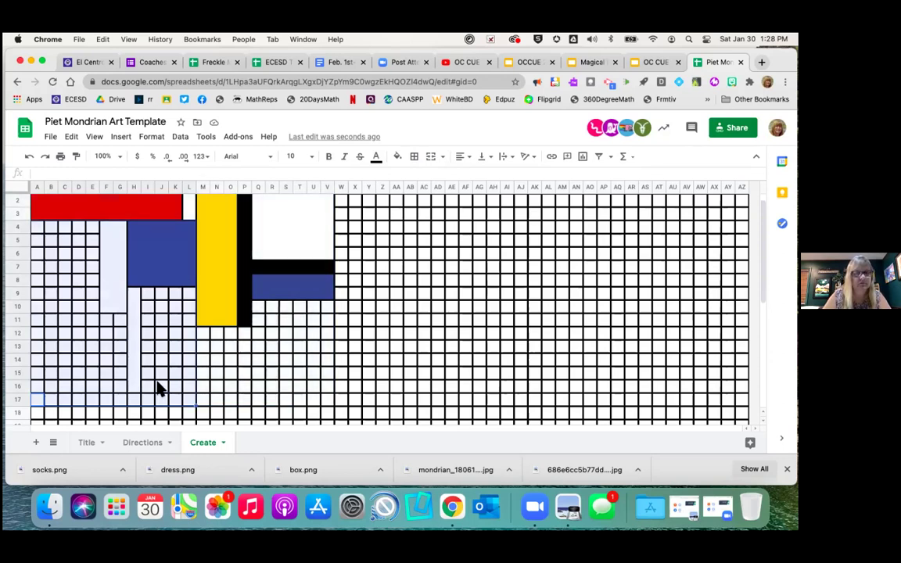
left_click(113, 374, "shift")
left_click(121, 376, "shift")
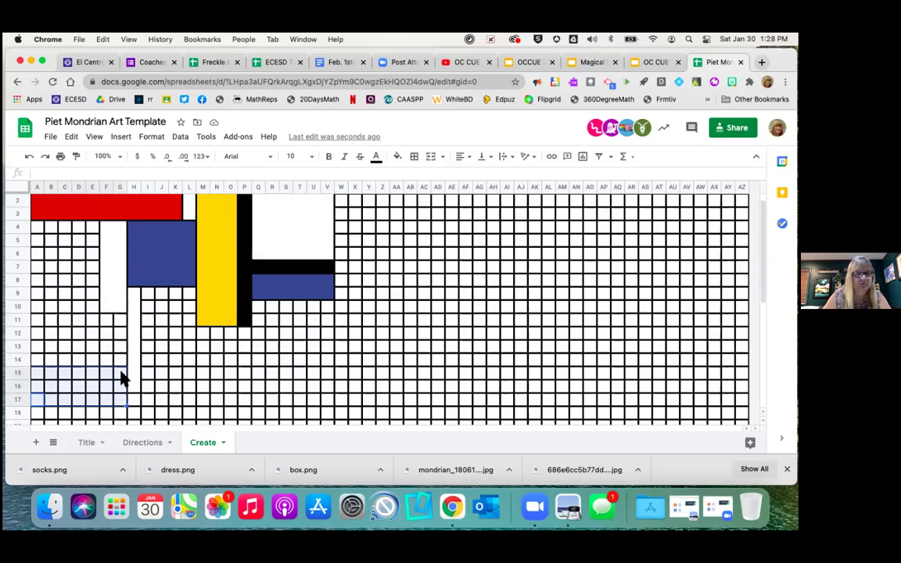
left_click(432, 161)
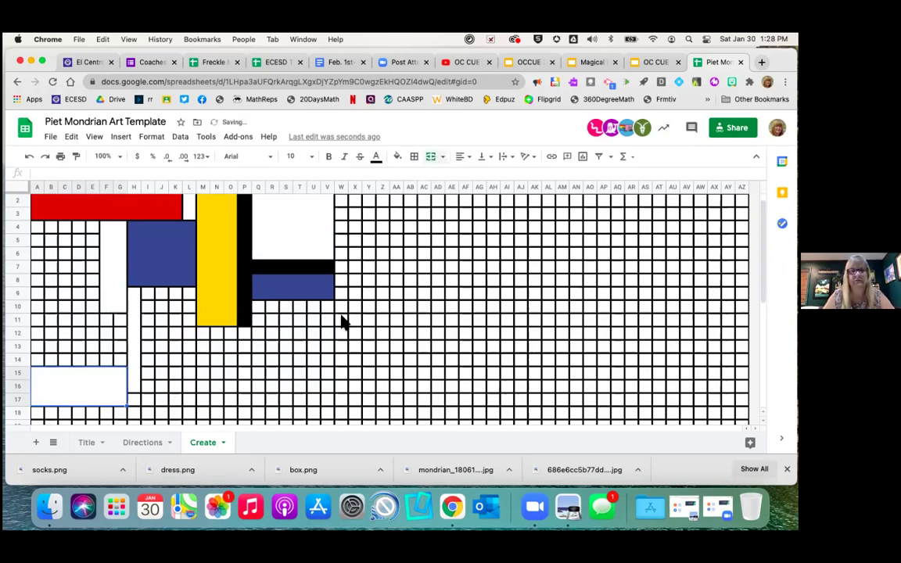
Step: Merge cells H17:W17 into a long horizontal strip beside the white A15:G17 rectangle
left_click(135, 400)
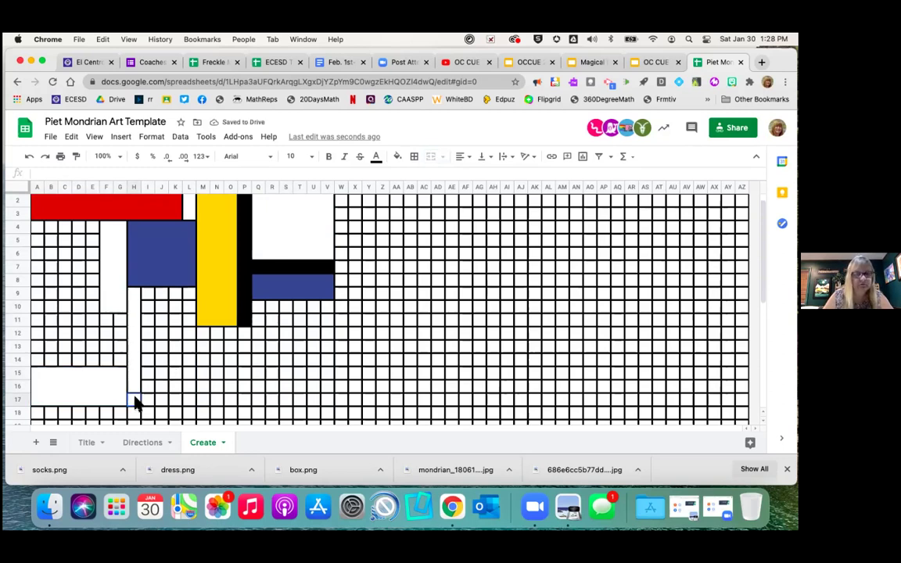
left_click(342, 401, "shift")
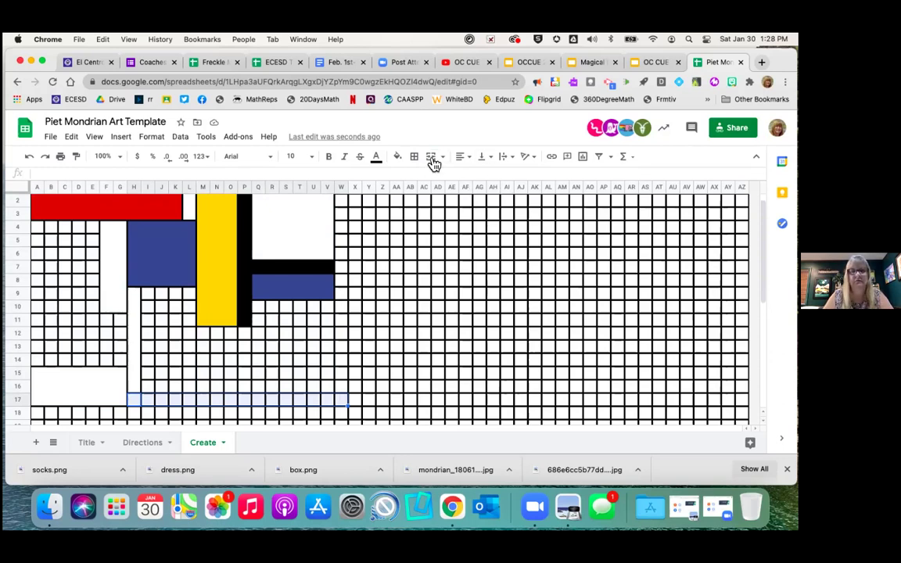
left_click(433, 162)
Step: Merge cells W2:W16 into a tall, narrow white vertical strip
left_click(340, 380)
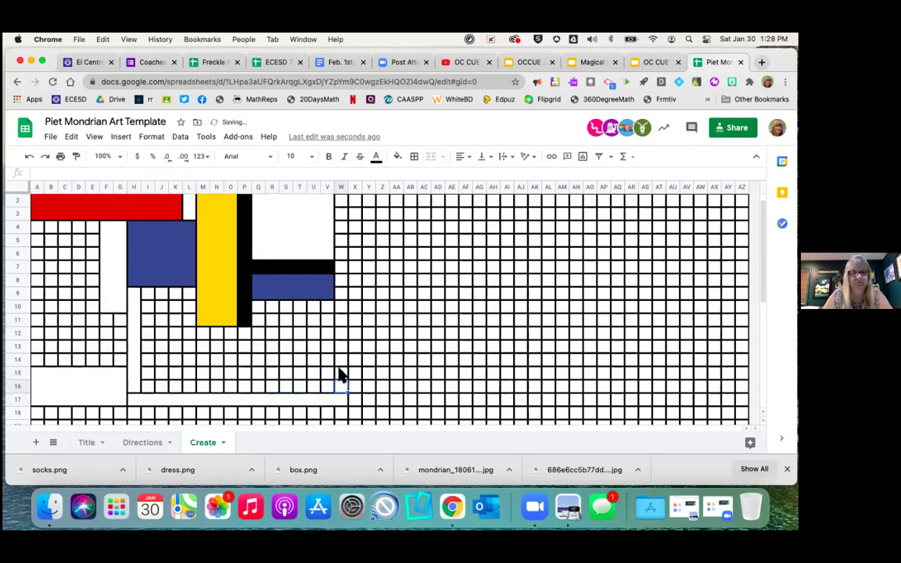
left_click(342, 202, "shift")
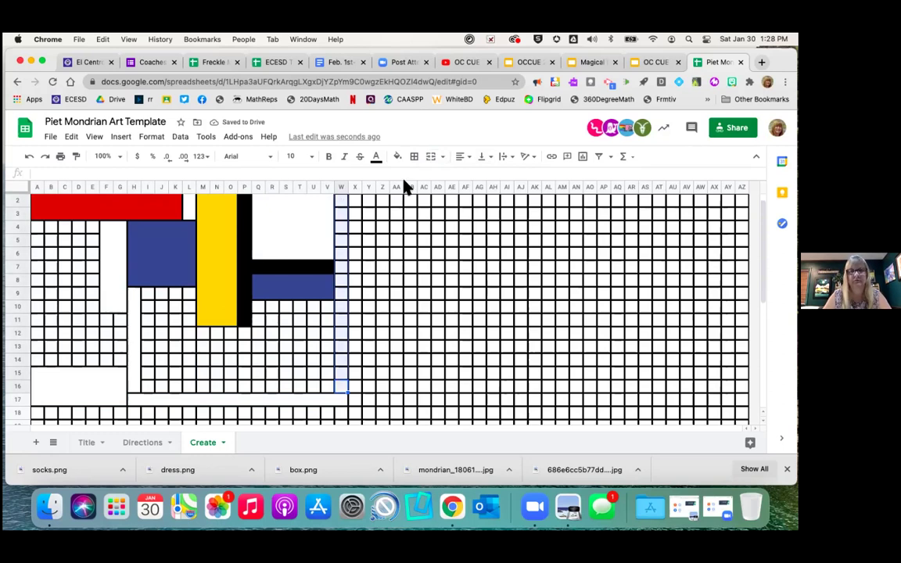
left_click(430, 156)
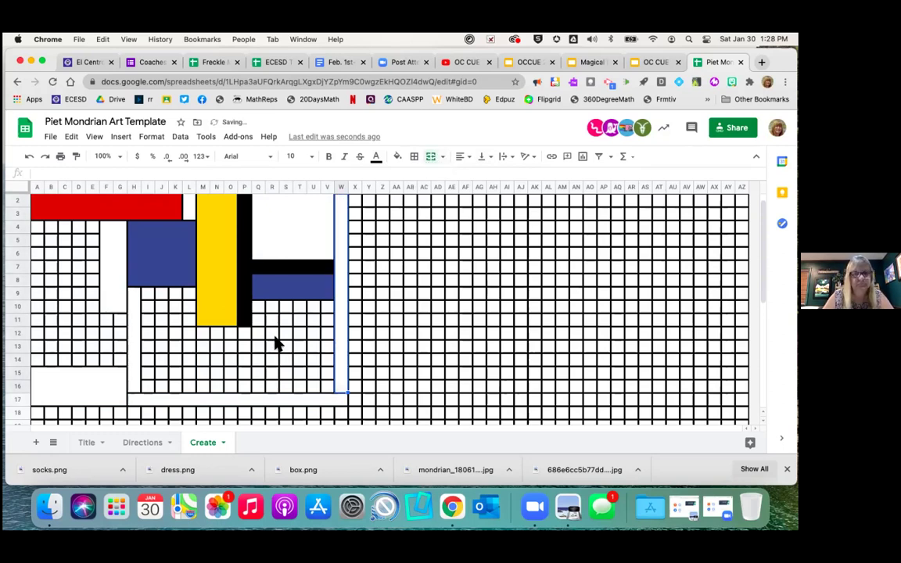
Step: Merge cells Q10:R16 into a vertical rectangle under the dark blue block and fill it with red
left_click(258, 309)
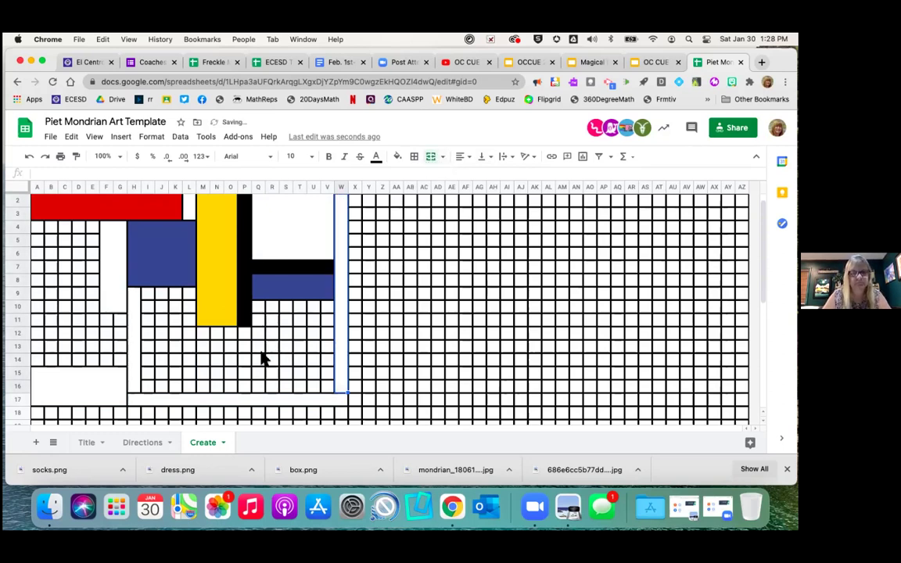
left_click(269, 391, "shift")
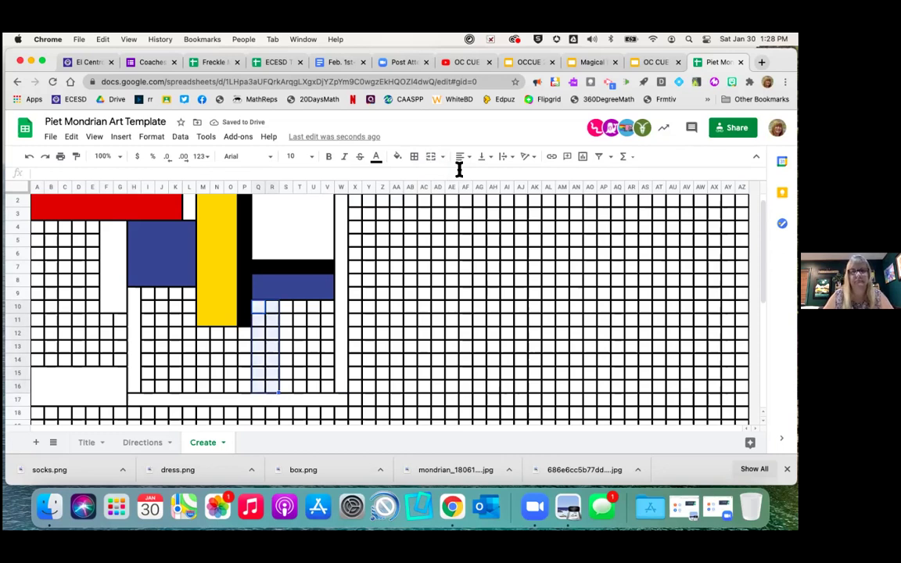
left_click(434, 157)
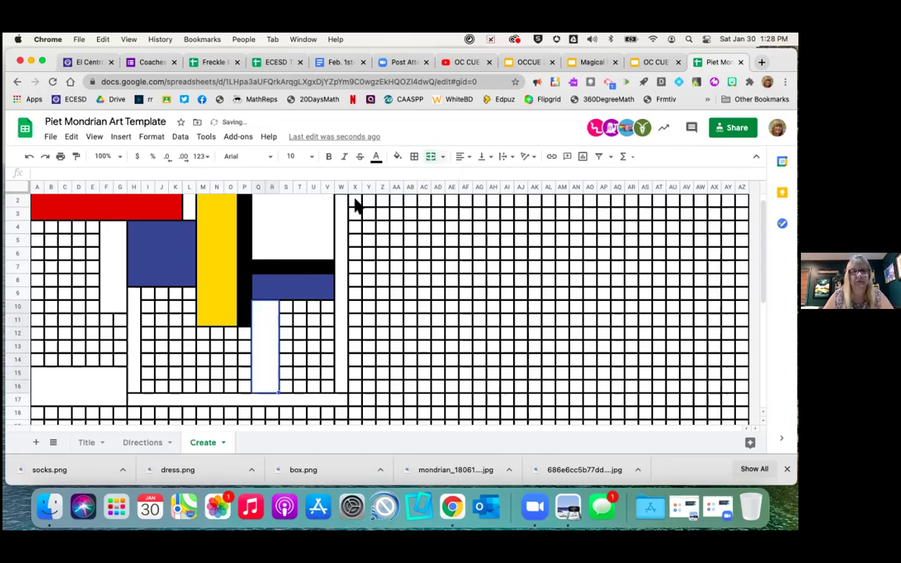
left_click(401, 156)
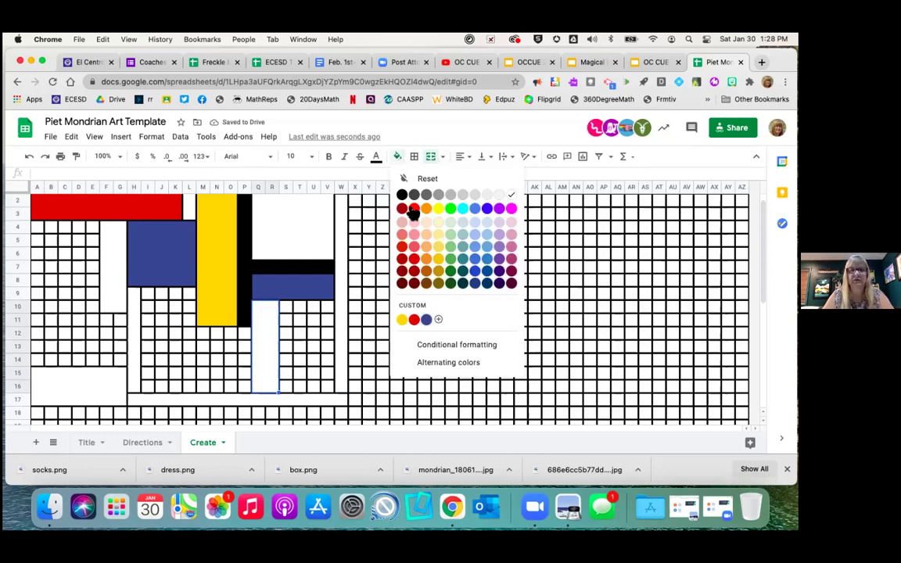
left_click(415, 209)
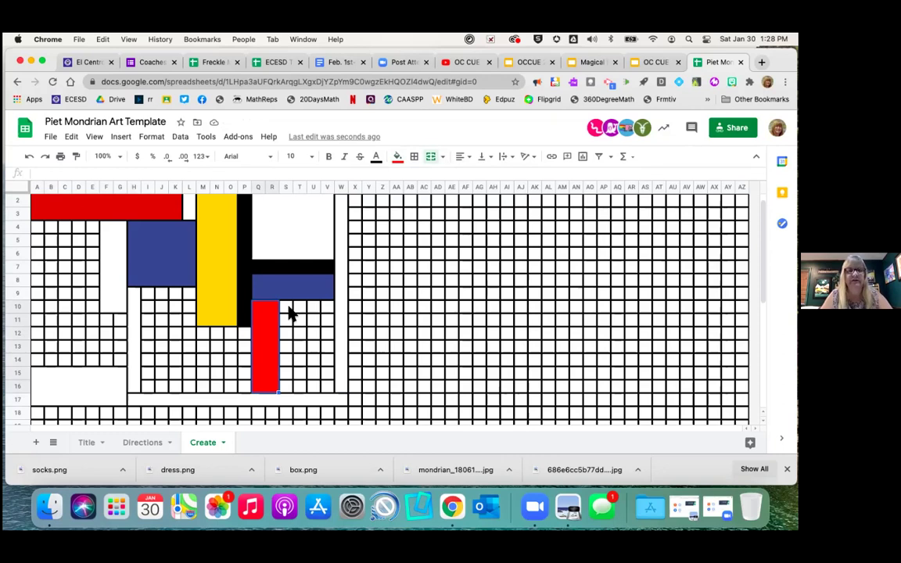
Step: Merge cells S10:V12 into a white block and fill cells S13:V13 beneath it with black
left_click_drag(289, 313, 331, 338)
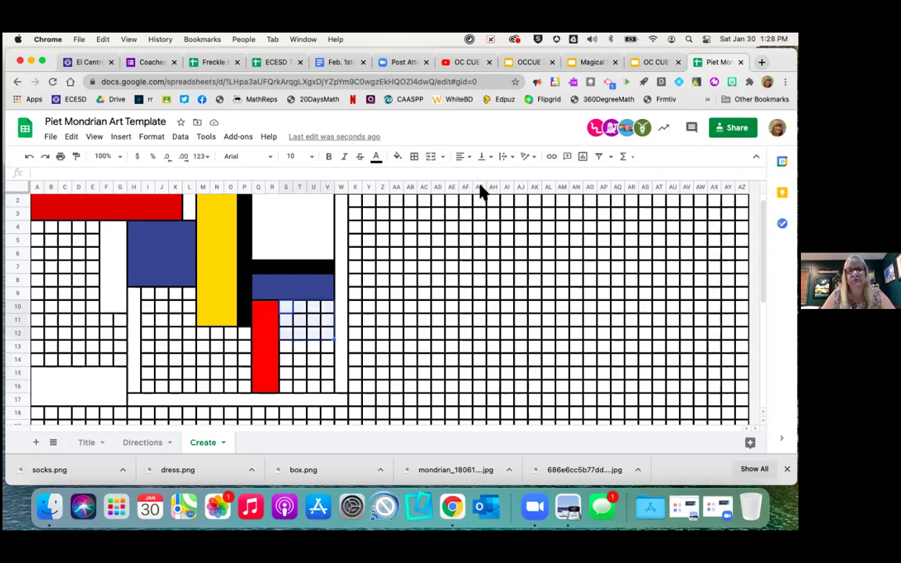
left_click(430, 159)
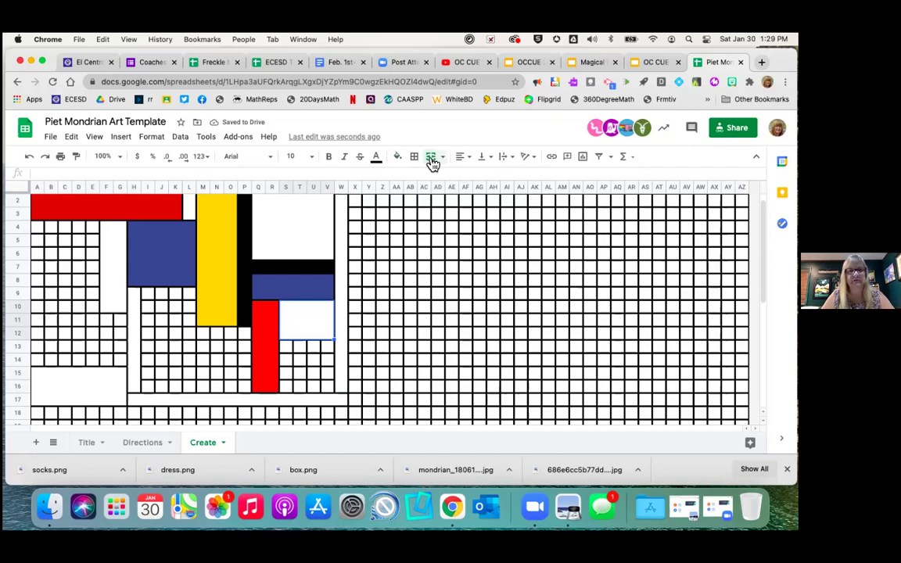
left_click(286, 346)
left_click(329, 352, "shift")
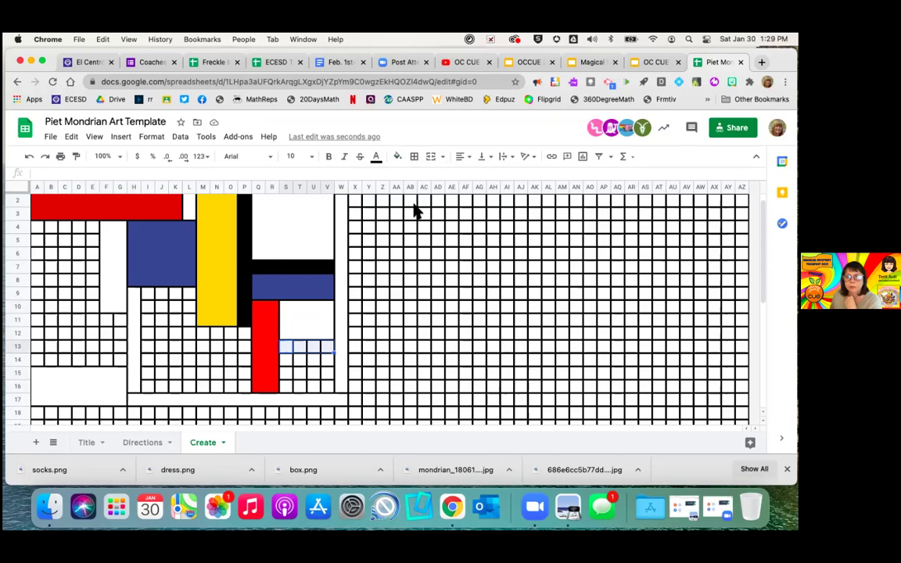
left_click(397, 156)
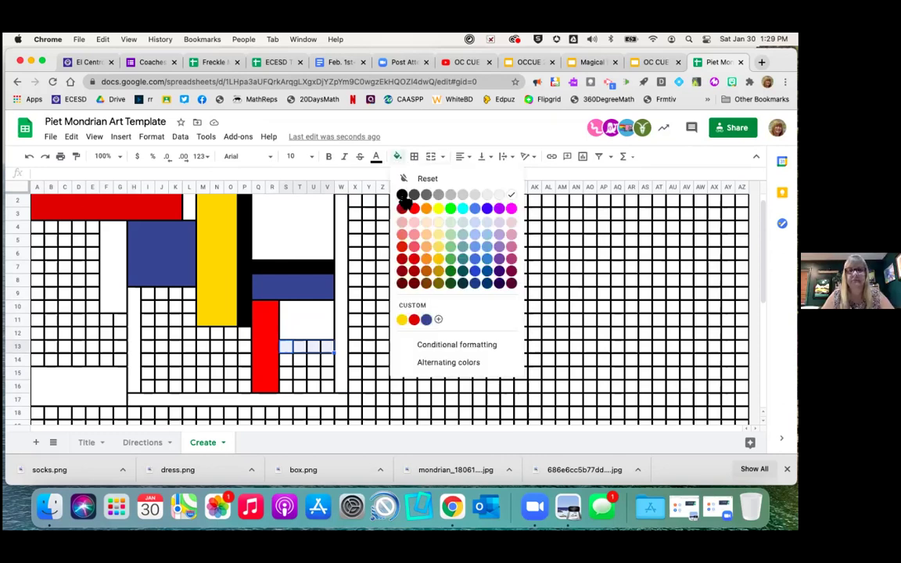
left_click(403, 201)
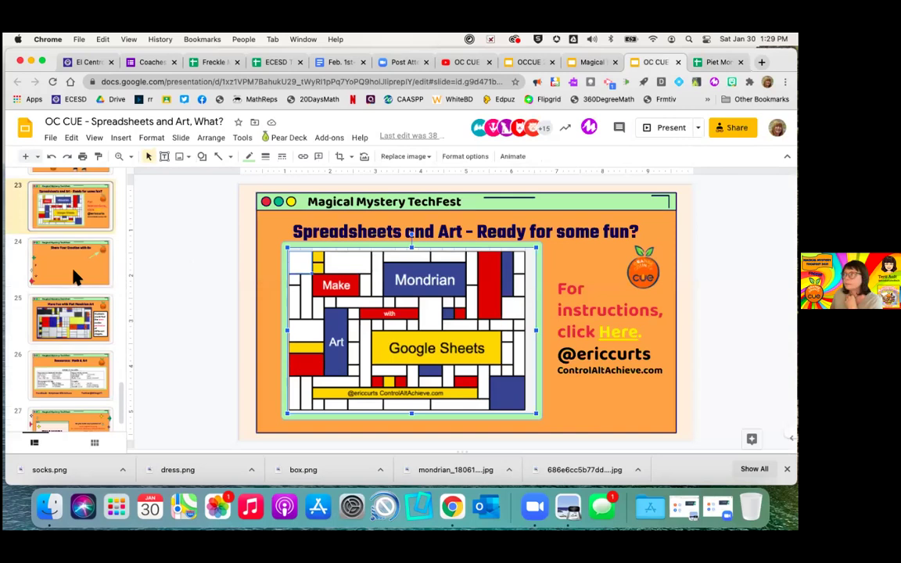
Step: In the OC CUE presentation, go to the "Share Your Creation with Us" slide and open the link on its orange CUE logo
left_click(70, 263)
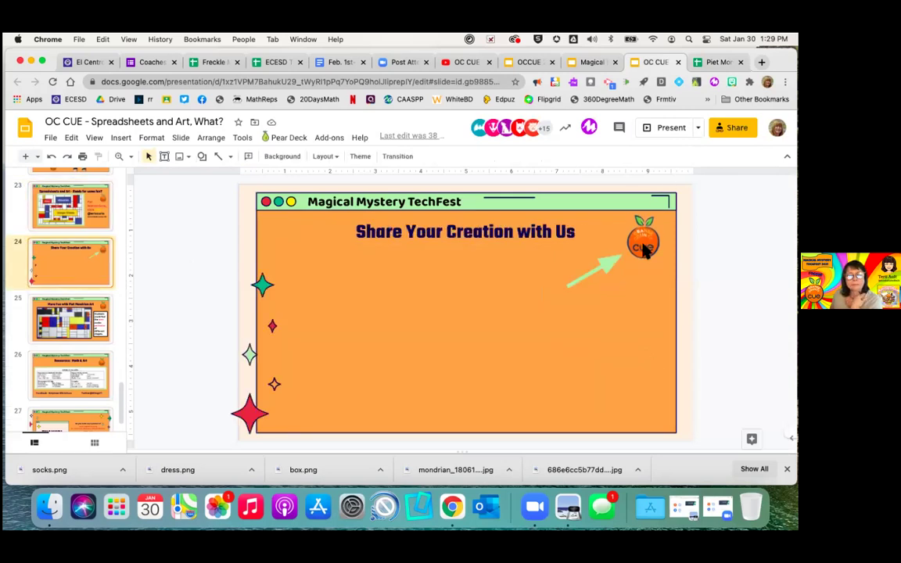
left_click(645, 270)
left_click(643, 272)
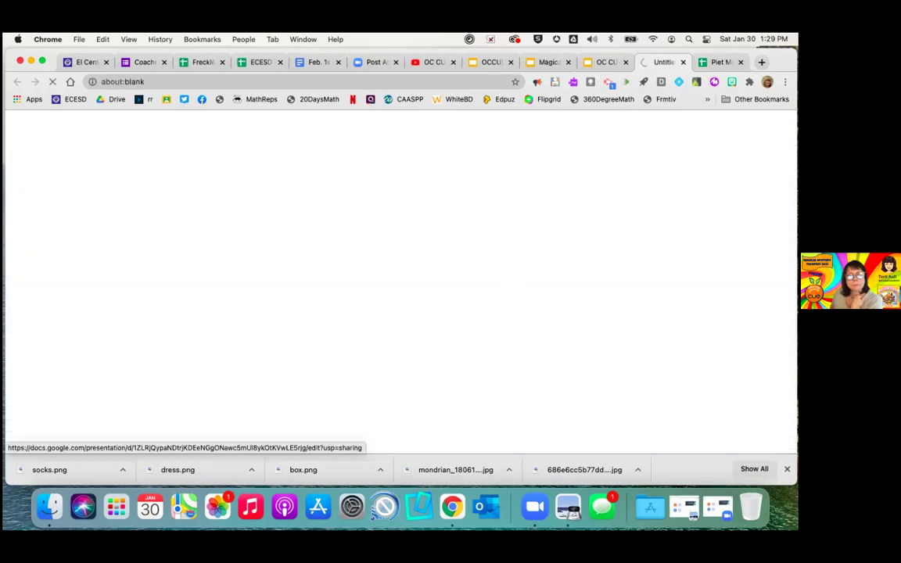
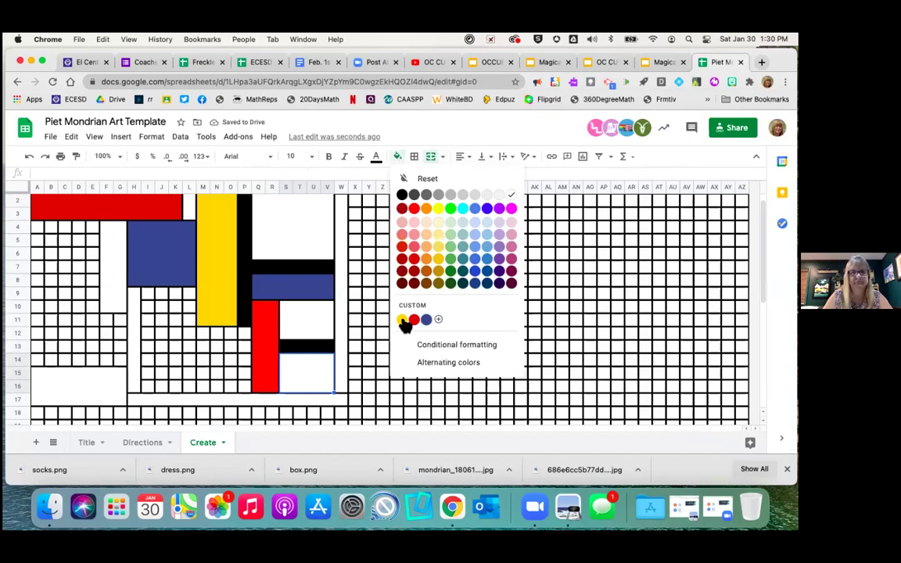
Step: Fill the S14:V16 block in the Piet Mondrian Art Template with the custom yellow
left_click(401, 319)
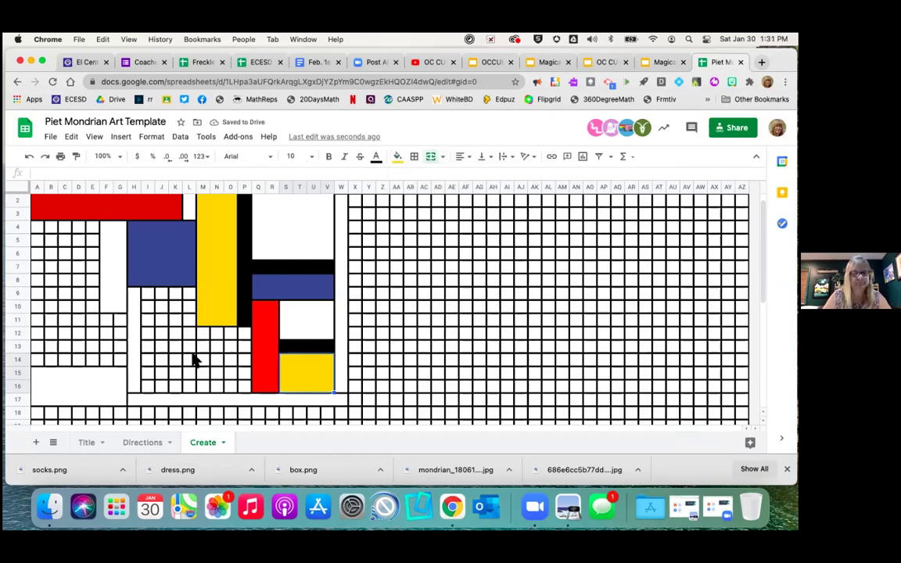
Step: Merge cells I12:P16 into a large rectangle beside the red one and fill it with the custom dark blue
left_click_drag(148, 333, 239, 388)
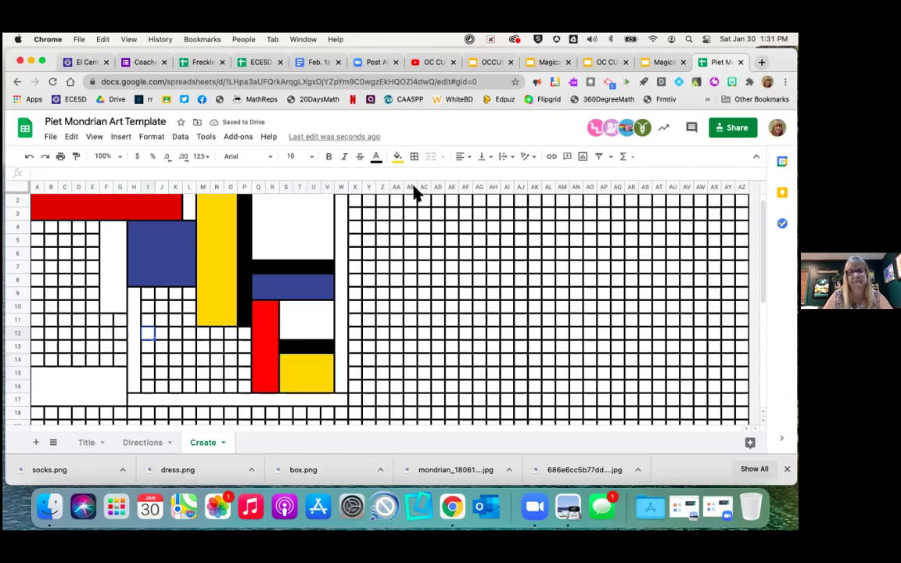
left_click(429, 156)
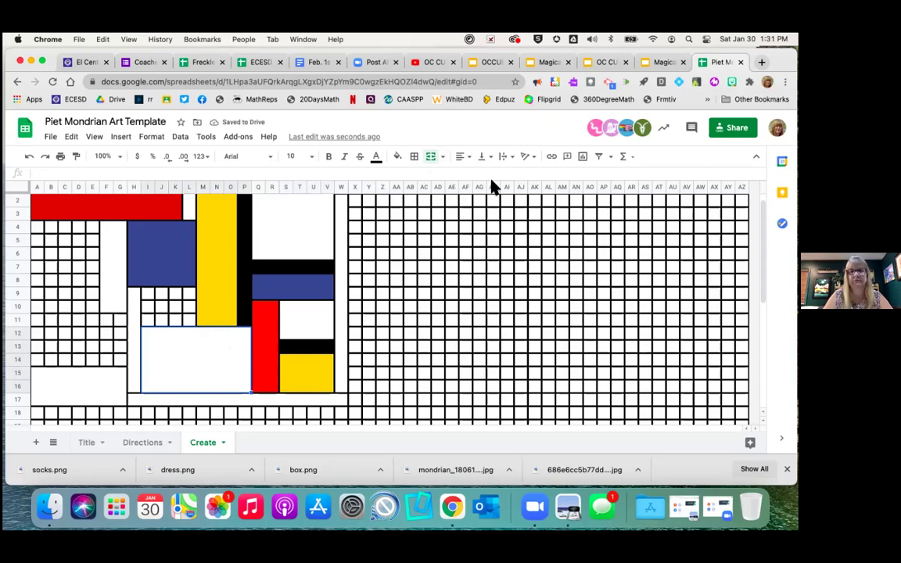
left_click(399, 158)
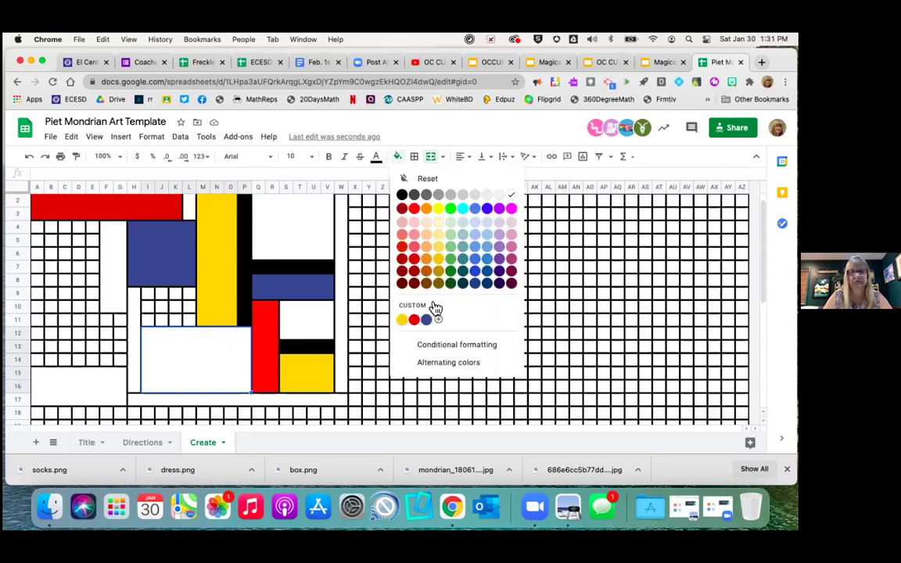
Step: Merge cells I9:L11 into a white block between the two dark blue shapes
left_click(148, 294)
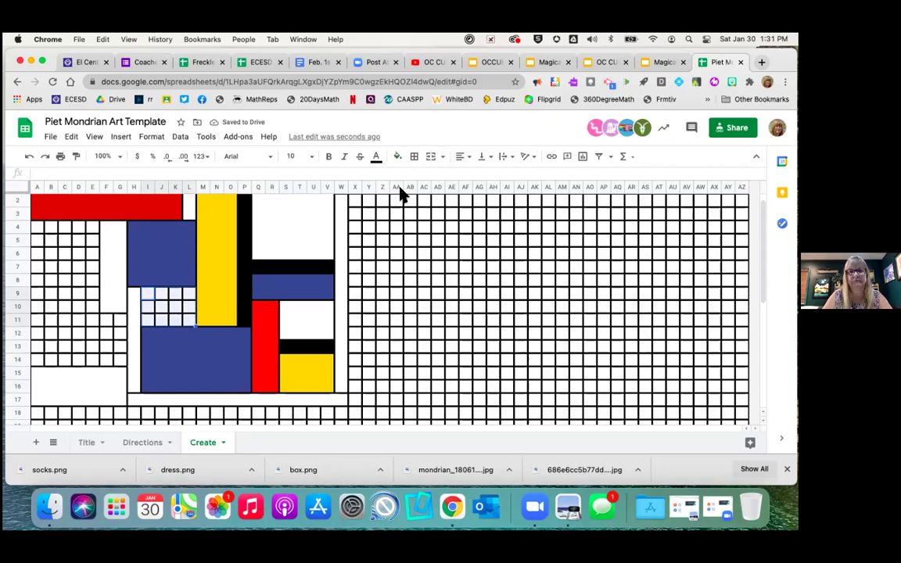
left_click(432, 157)
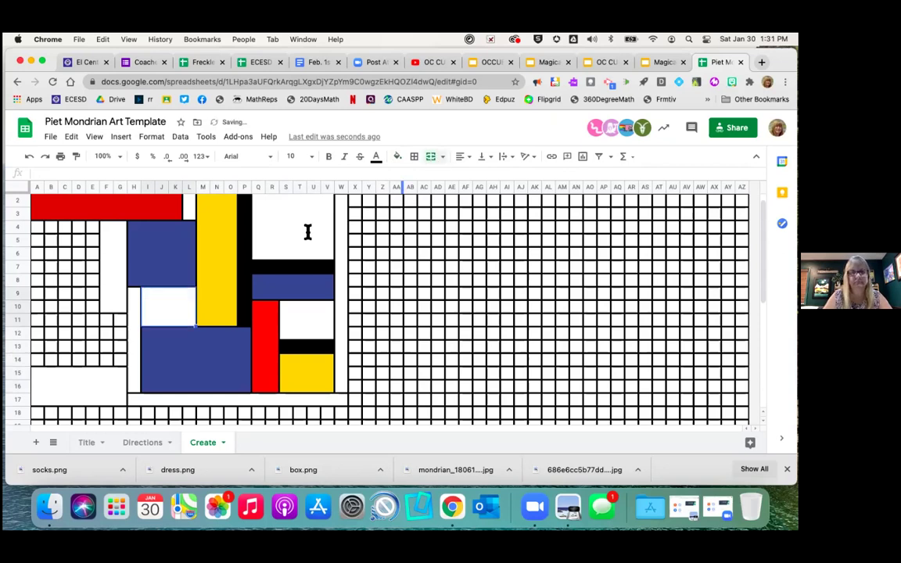
Step: Fill the narrow vertical strip H9:H16, beside the white block and the large blue rectangle, with black
left_click_drag(132, 298, 134, 387)
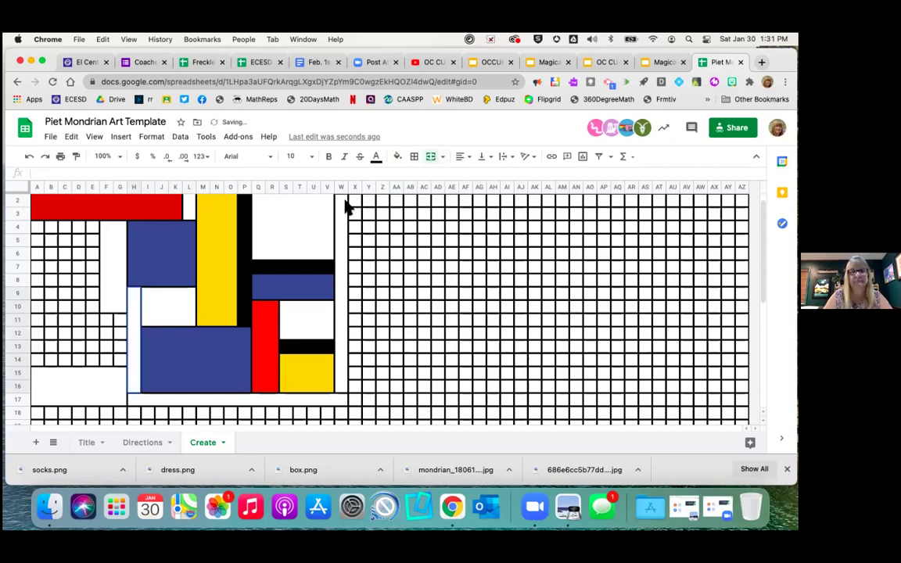
left_click(397, 157)
left_click(404, 197)
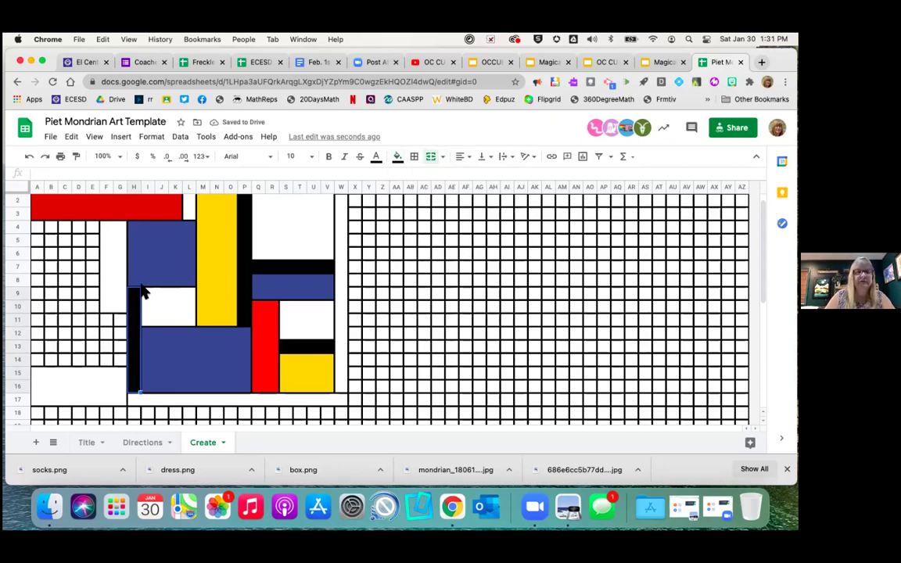
Step: Merge cells A11:G12 into a horizontal bar and fill it with the custom red
left_click(40, 321)
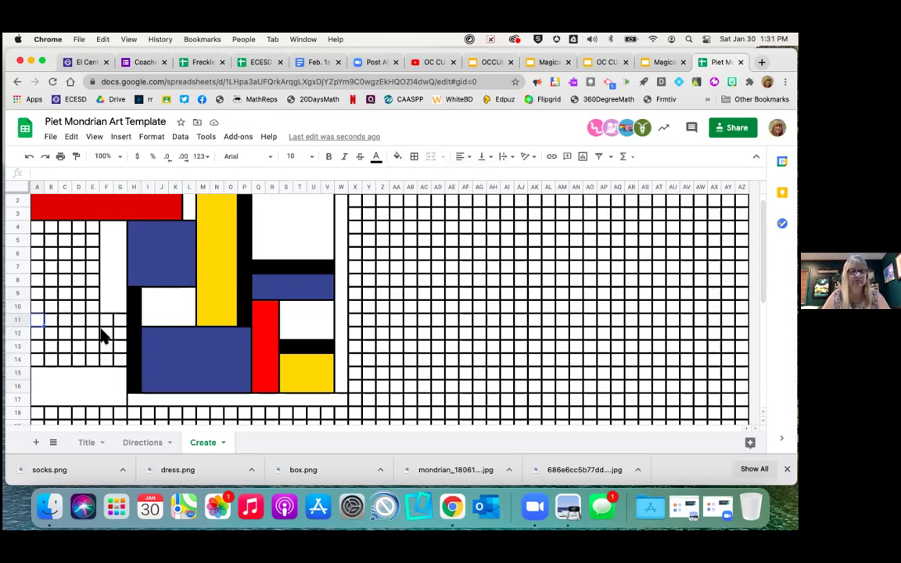
left_click_drag(40, 320, 120, 334)
left_click(433, 160)
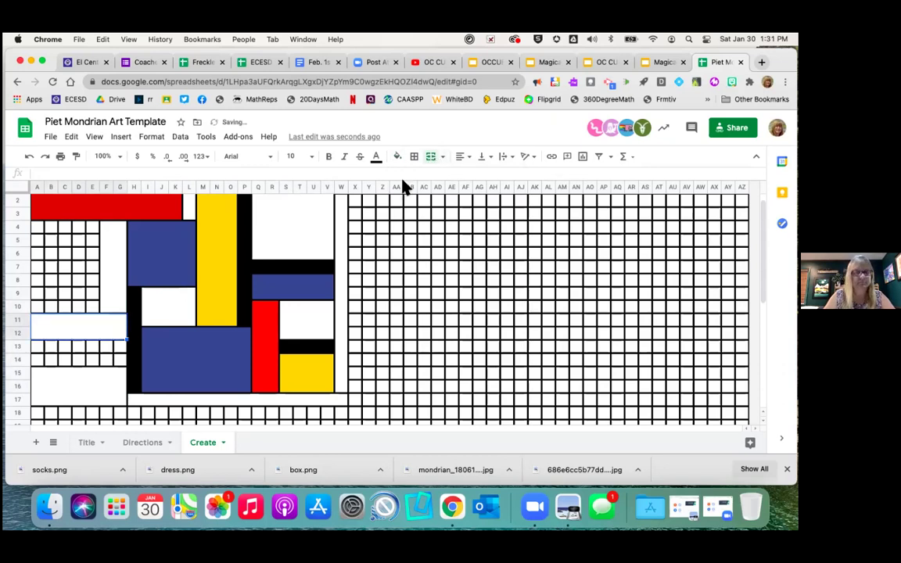
left_click(398, 158)
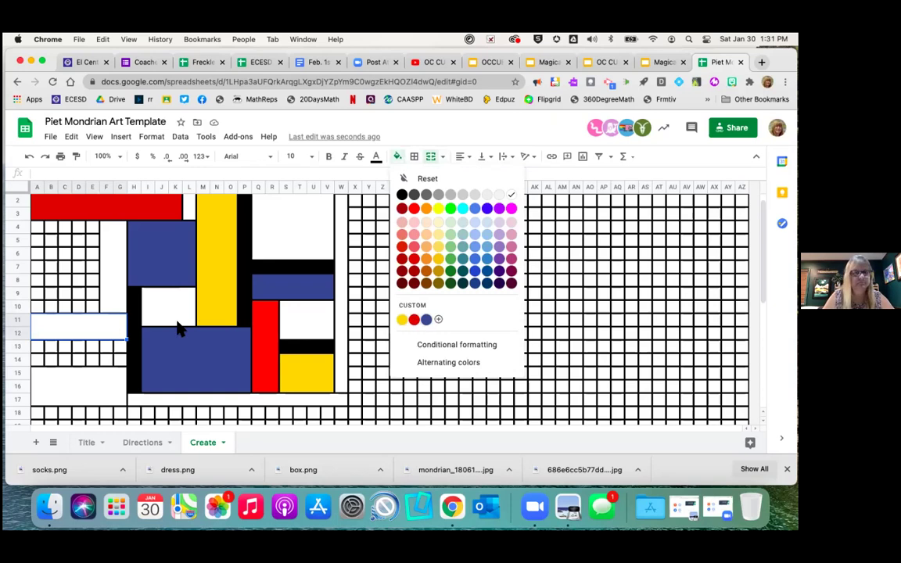
Step: Merge cells A13:G14 into a bar filled with the custom yellow, and fill the H17:W17 strip with black
left_click(39, 346)
left_click(121, 363, "shift")
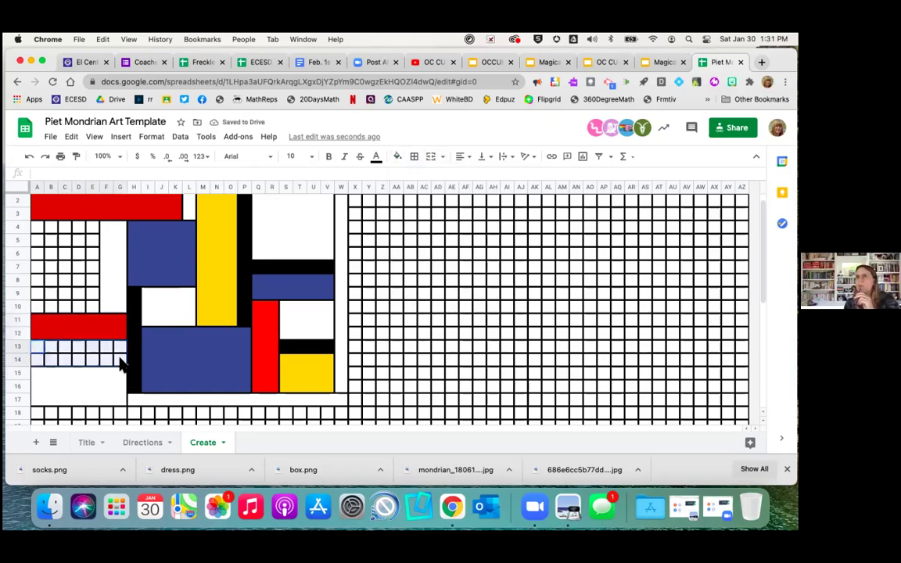
left_click(431, 159)
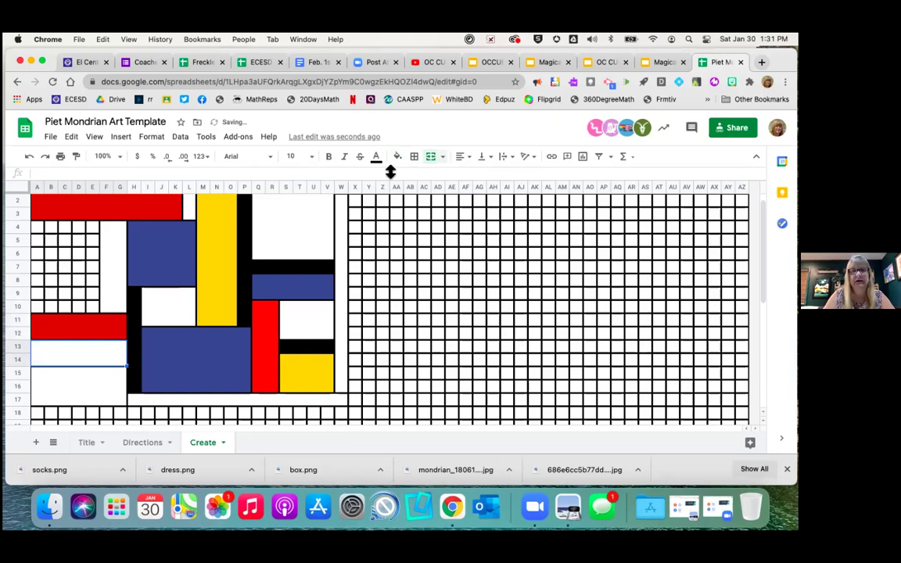
left_click(398, 157)
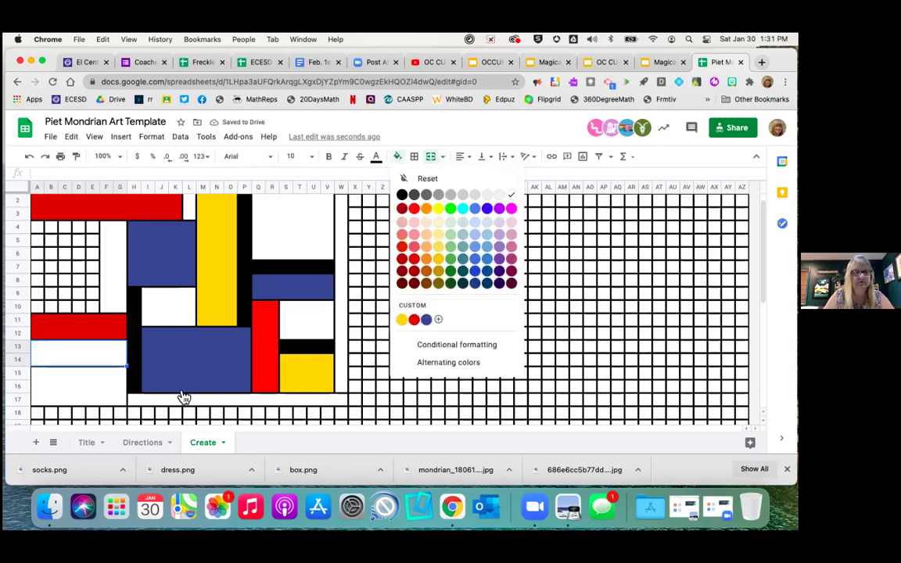
left_click(401, 319)
left_click(146, 403)
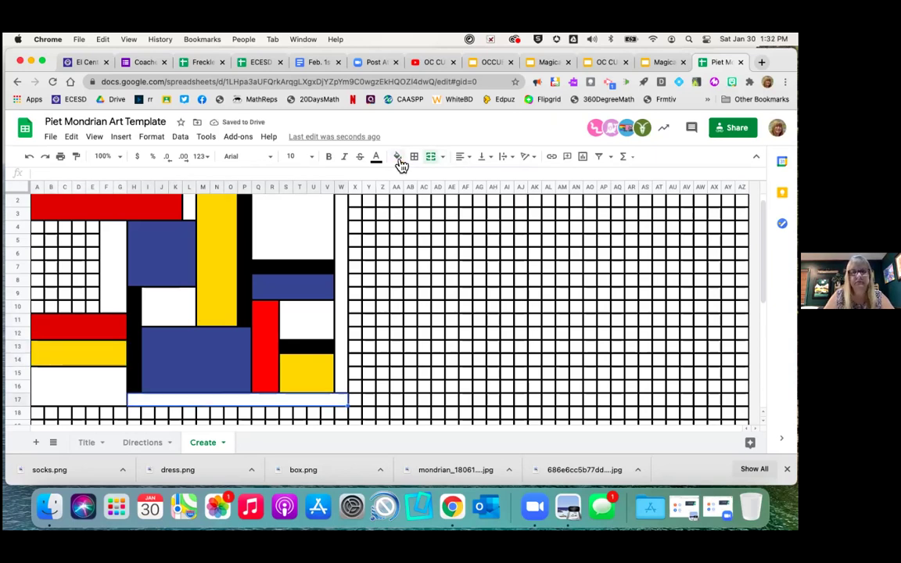
left_click(399, 159)
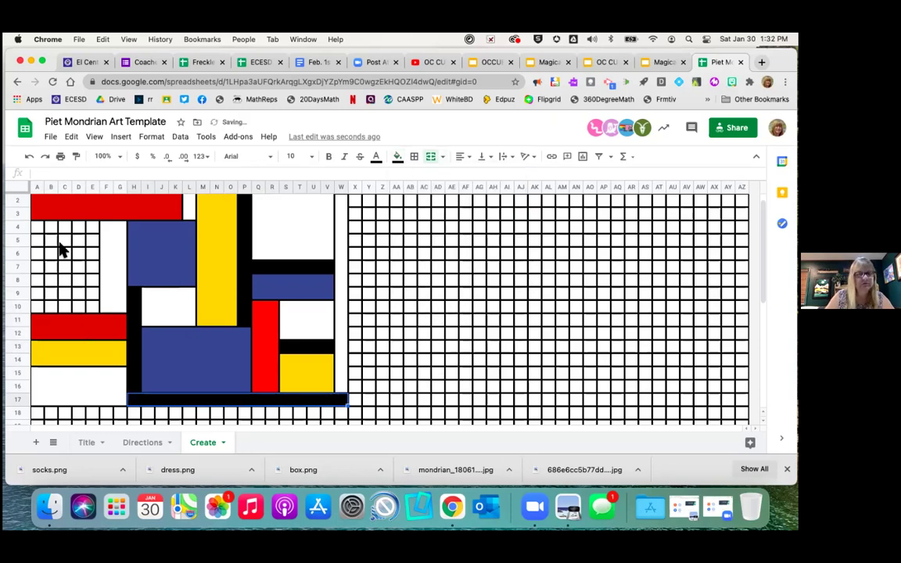
Step: Merge cells A4:E9 into a large block and fill it with the custom yellow
left_click_drag(39, 225, 90, 300)
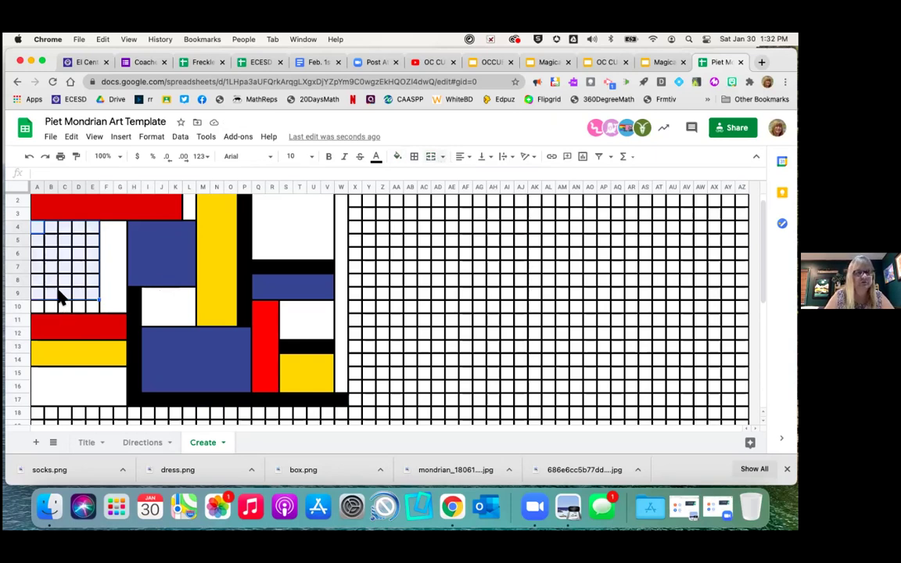
left_click(399, 157)
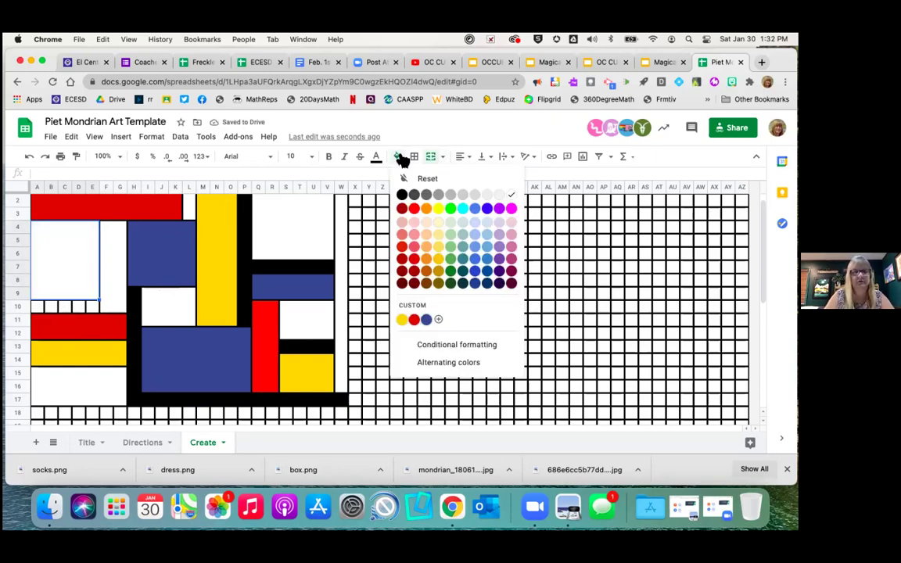
left_click(401, 320)
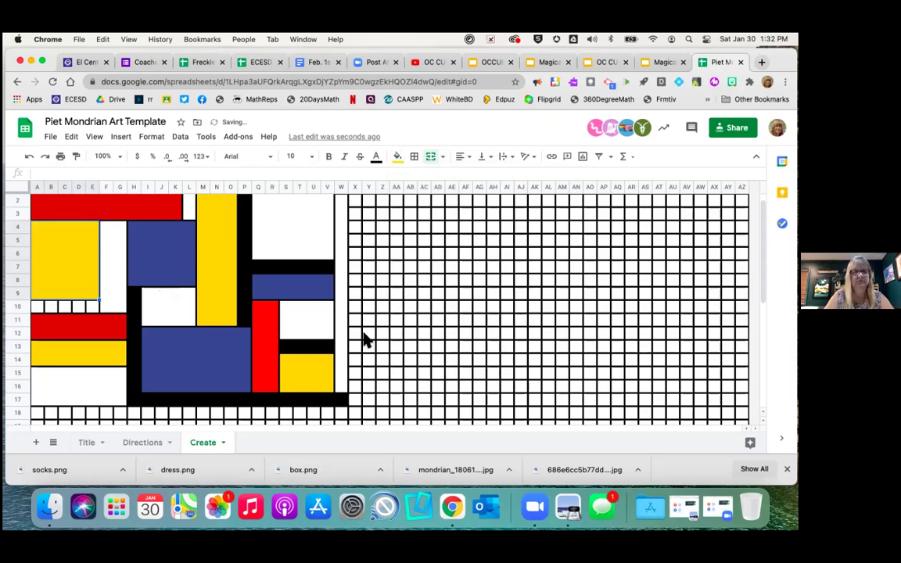
Step: Fill cells A10:E10, between the yellow block and the red bar, with black
left_click(38, 309)
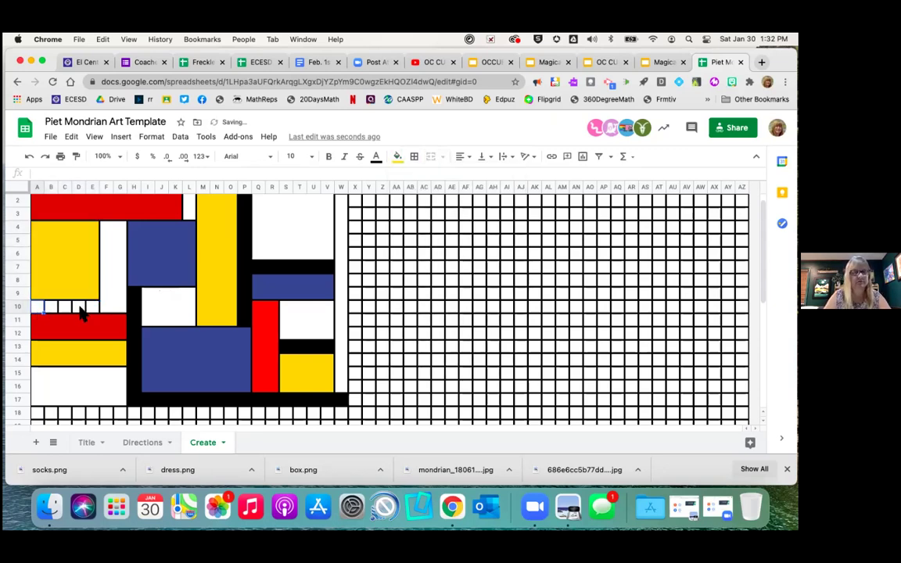
key("shift+Right")
key("shift+Right")
key("shift+Right")
key("shift+Right")
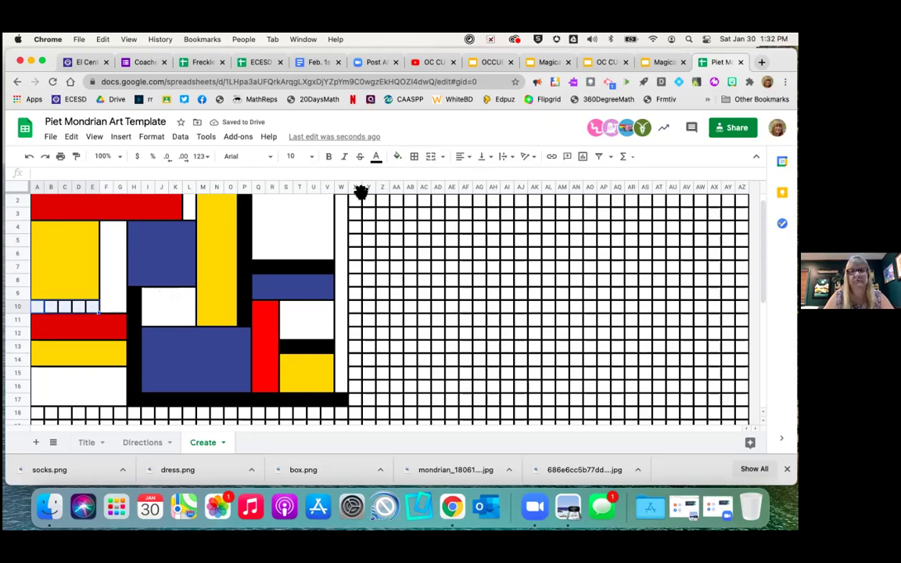
left_click(397, 157)
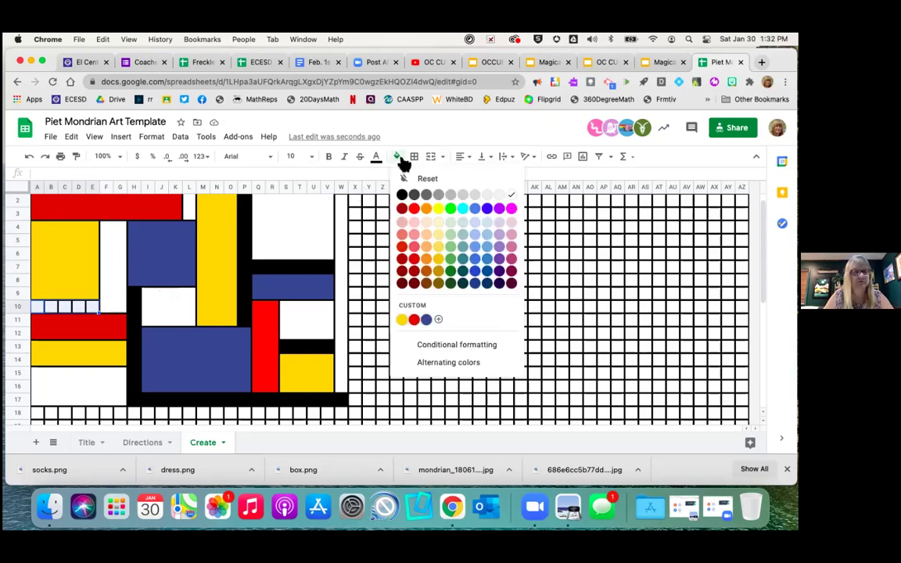
left_click(402, 195)
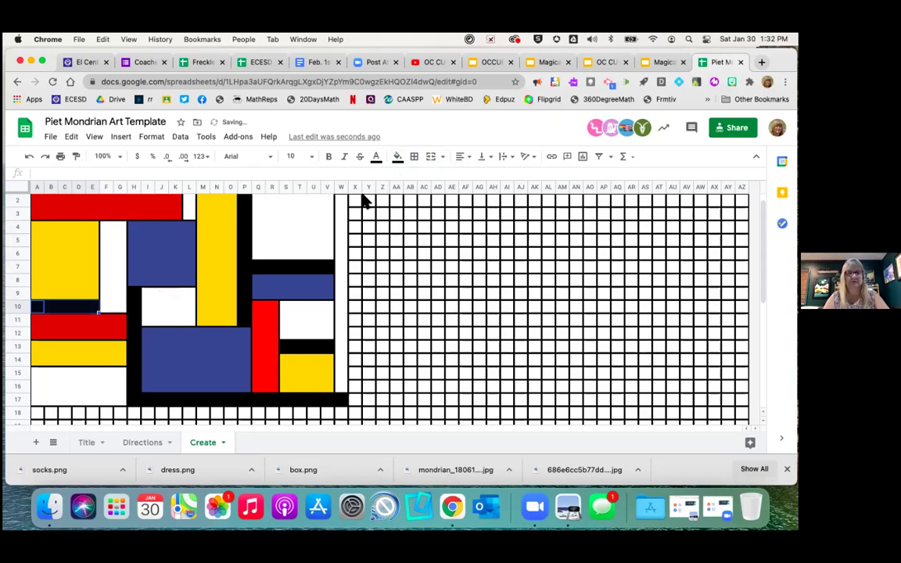
Step: Merge cells X2:X17 into a tall vertical strip along the artwork's edge and fill it with black
left_click_drag(355, 201, 356, 398)
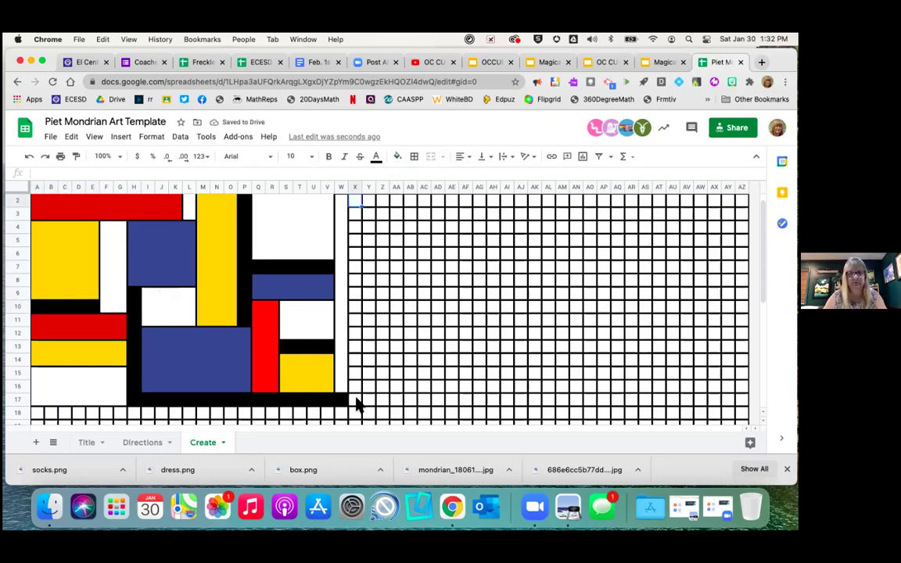
left_click(431, 159)
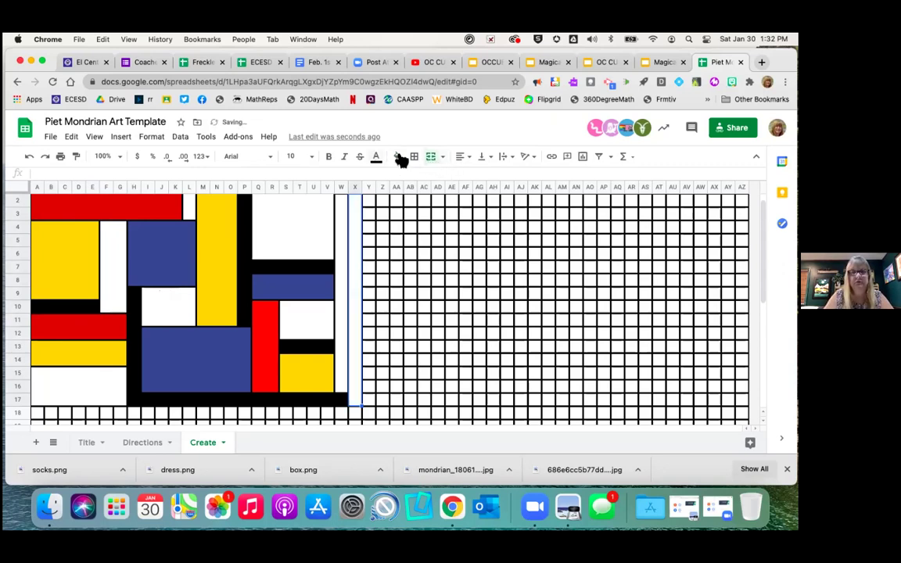
left_click(397, 157)
left_click(404, 195)
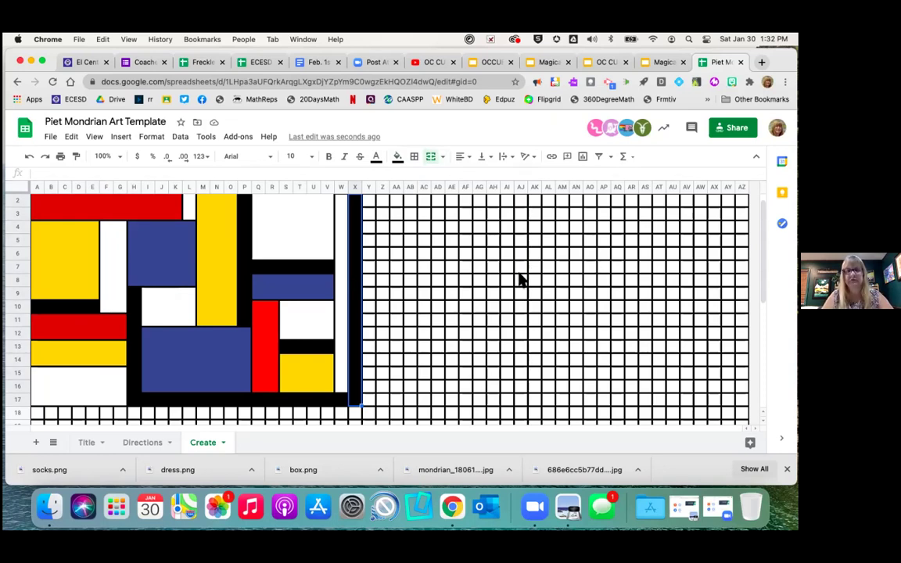
Step: Delete the unused columns Y to AT beside the artwork
left_click(371, 205)
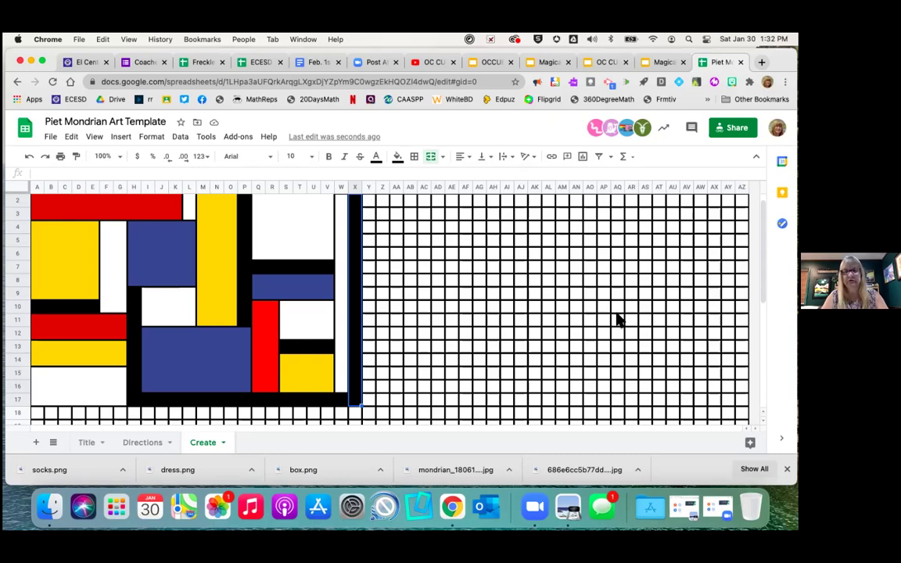
left_click(657, 403, "shift")
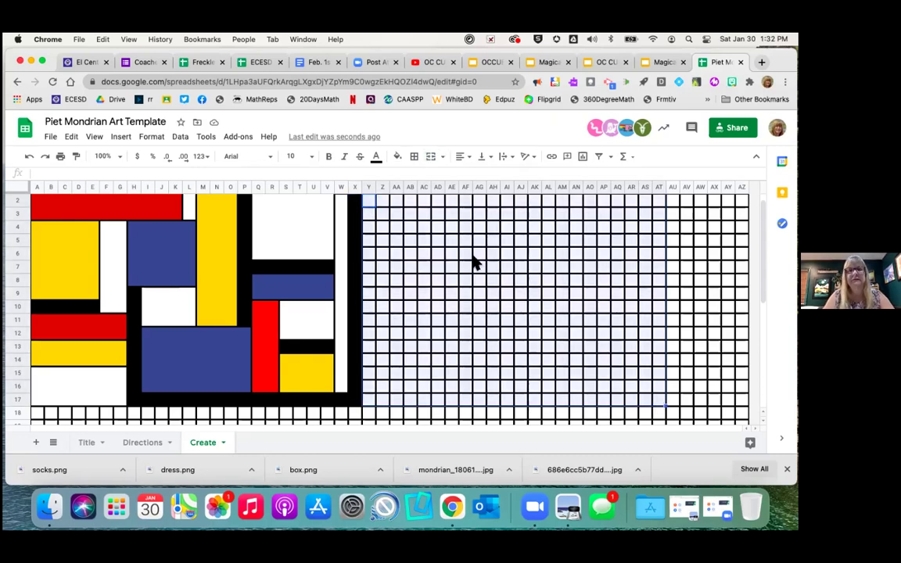
left_click(71, 138)
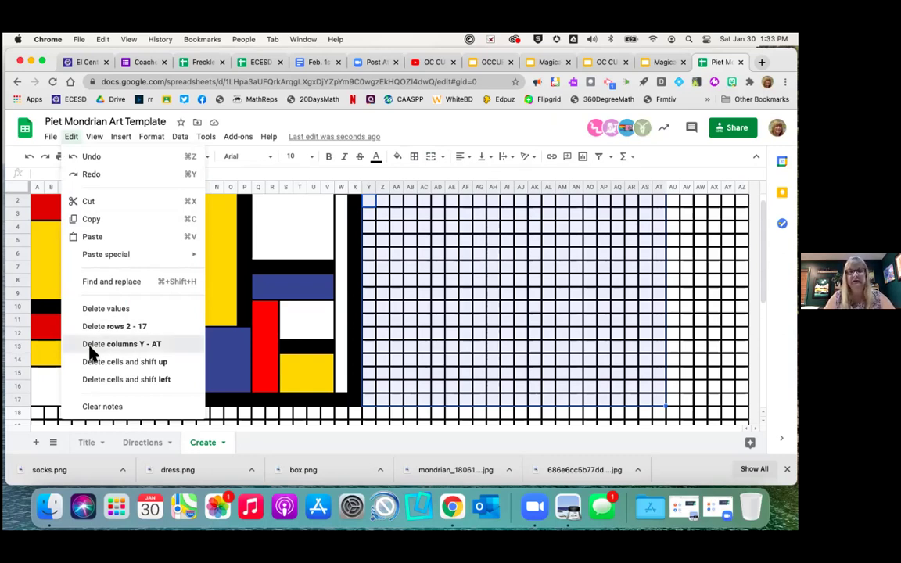
left_click(90, 348)
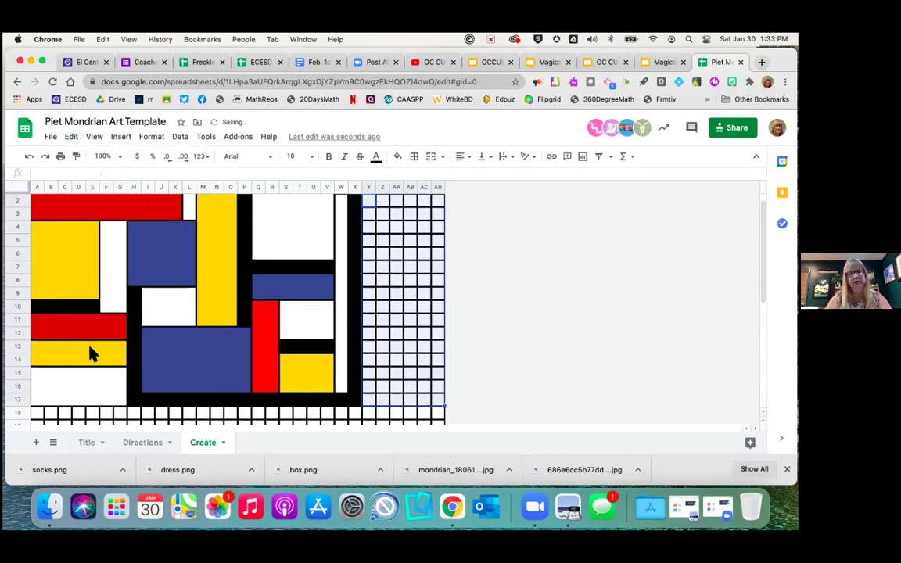
Step: Delete the unused rows 18 to 33 below the artwork, plus the one empty row left at 18
scroll(491, 310, "down", 1)
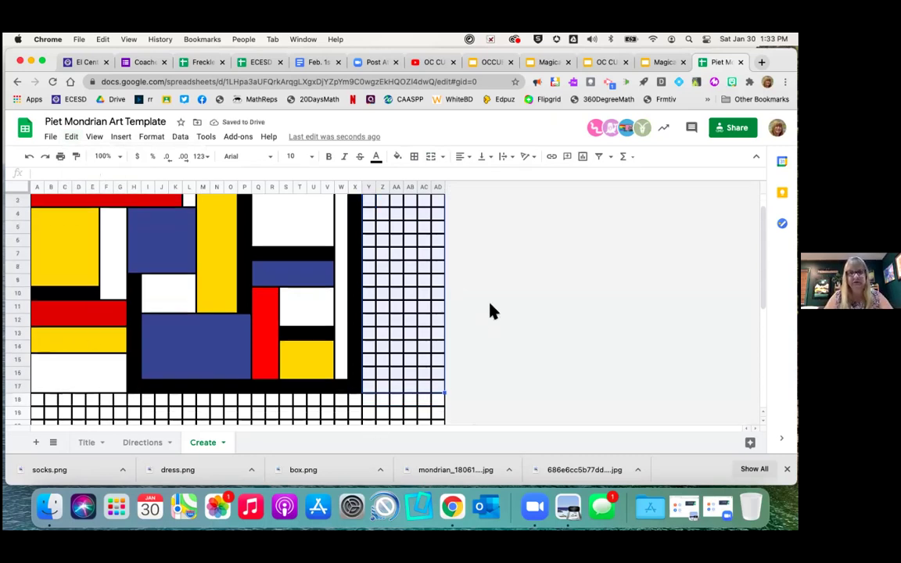
scroll(491, 311, "down", 8)
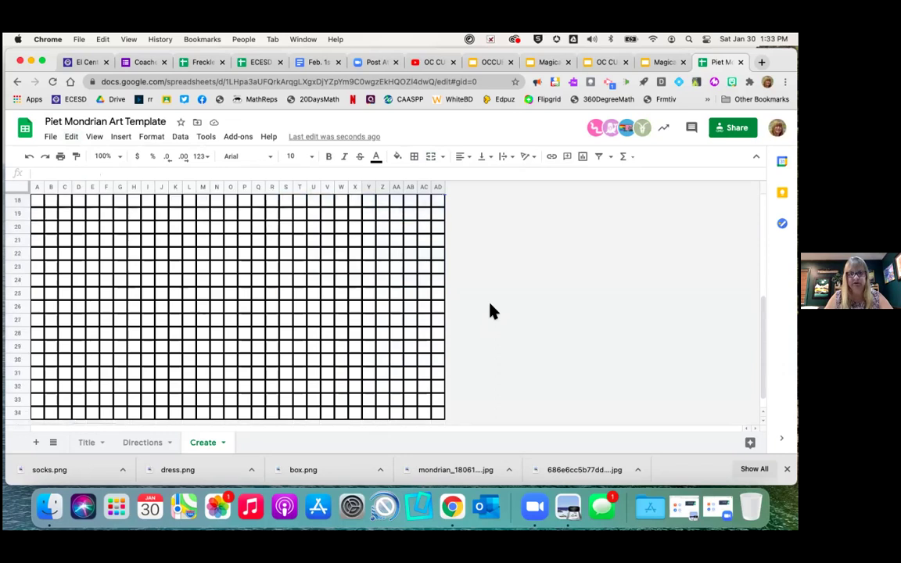
scroll(491, 310, "up", 1)
left_click(34, 218)
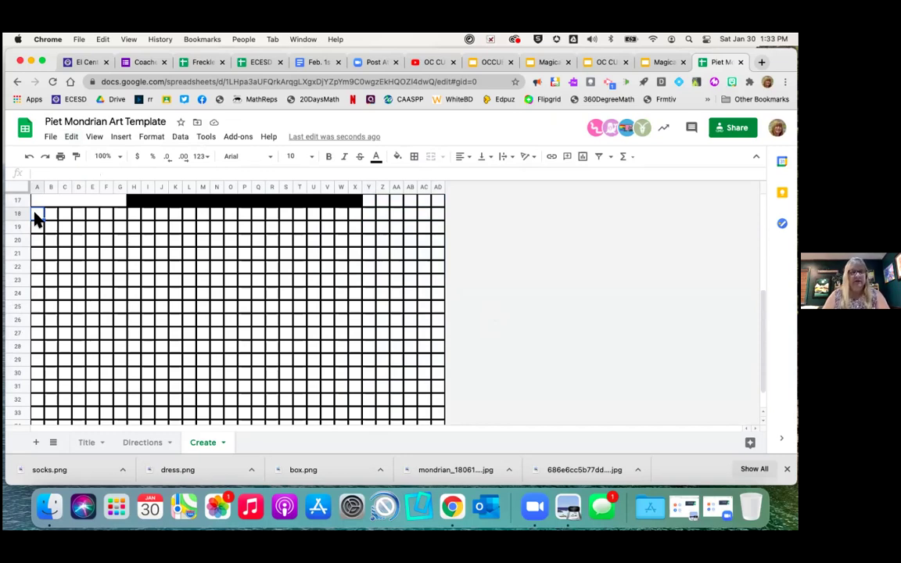
left_click(438, 415, "shift")
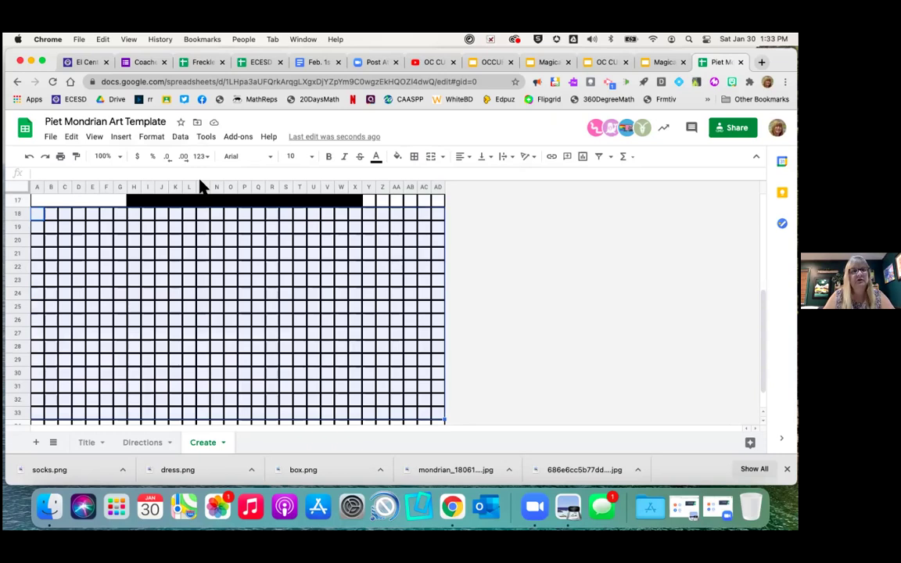
left_click(72, 137)
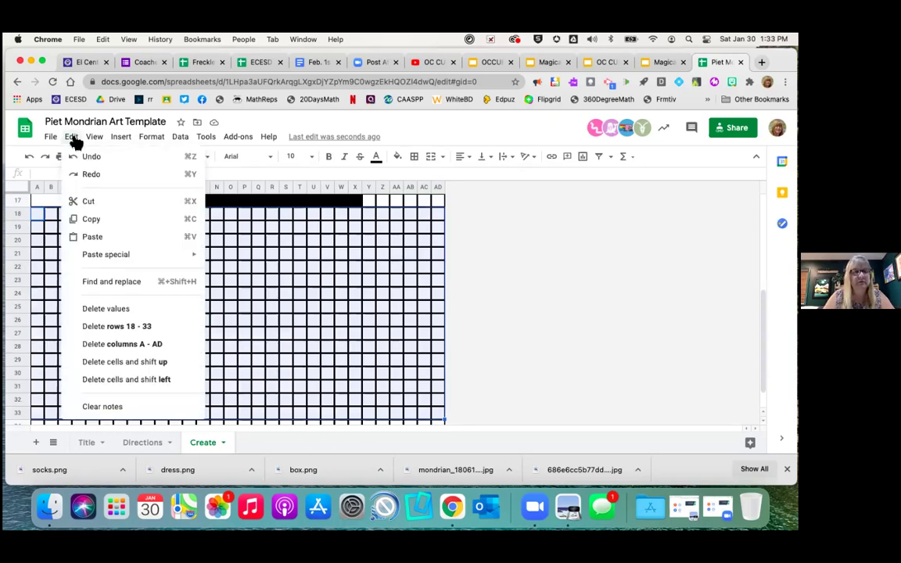
left_click(93, 328)
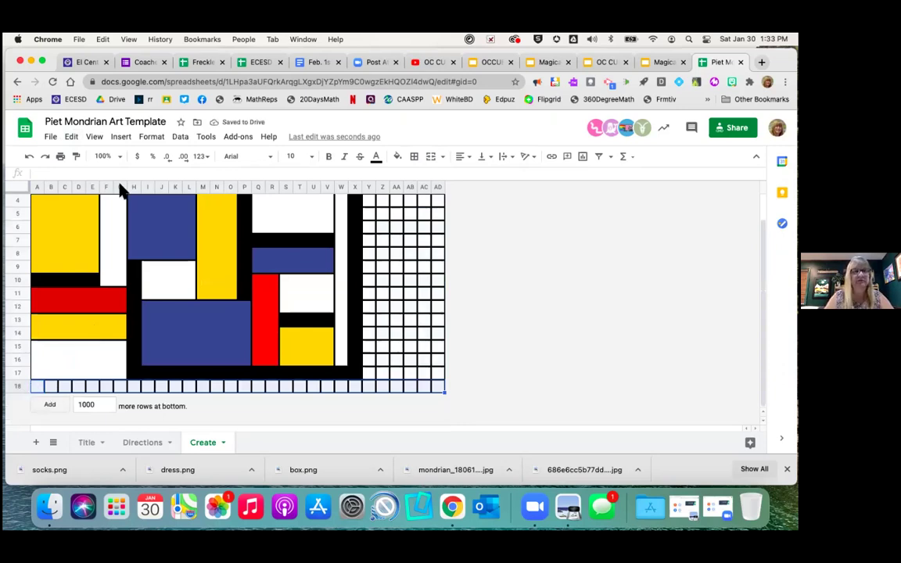
left_click(73, 138)
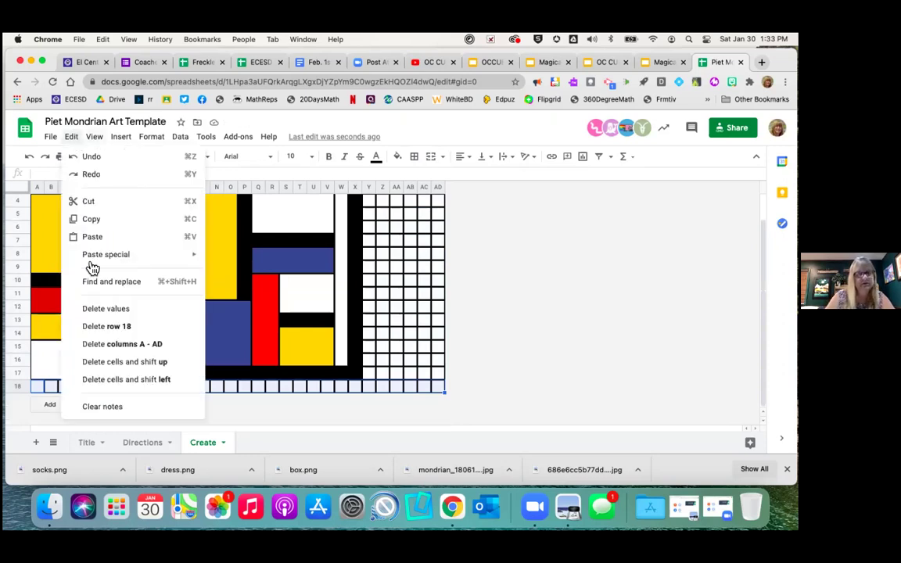
left_click(106, 326)
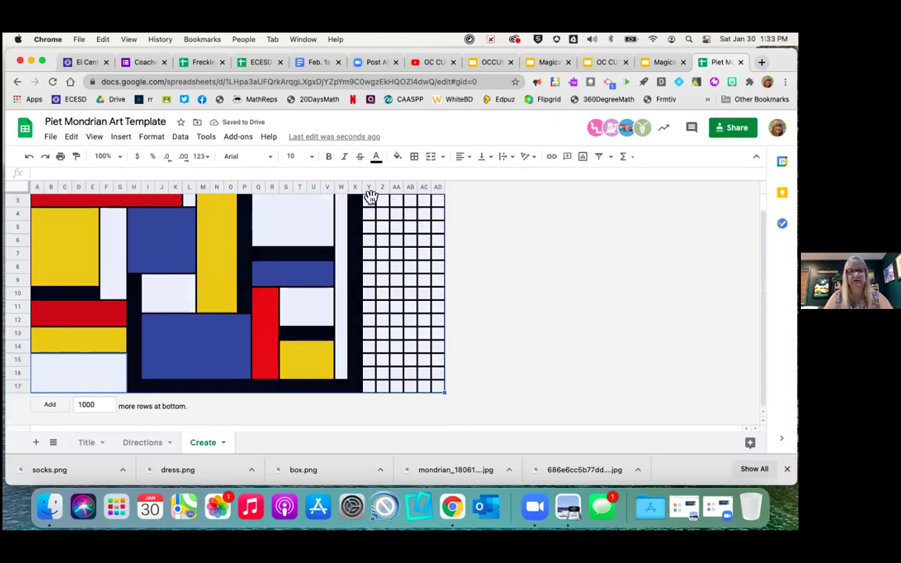
Step: Delete the remaining empty grid columns Y to AD beside the artwork
left_click(74, 140)
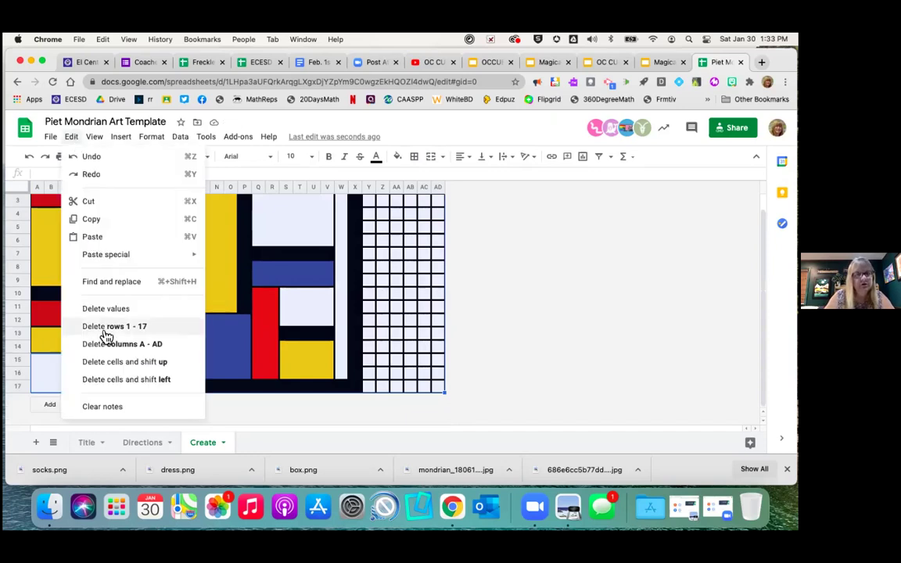
left_click(369, 205)
left_click(369, 203)
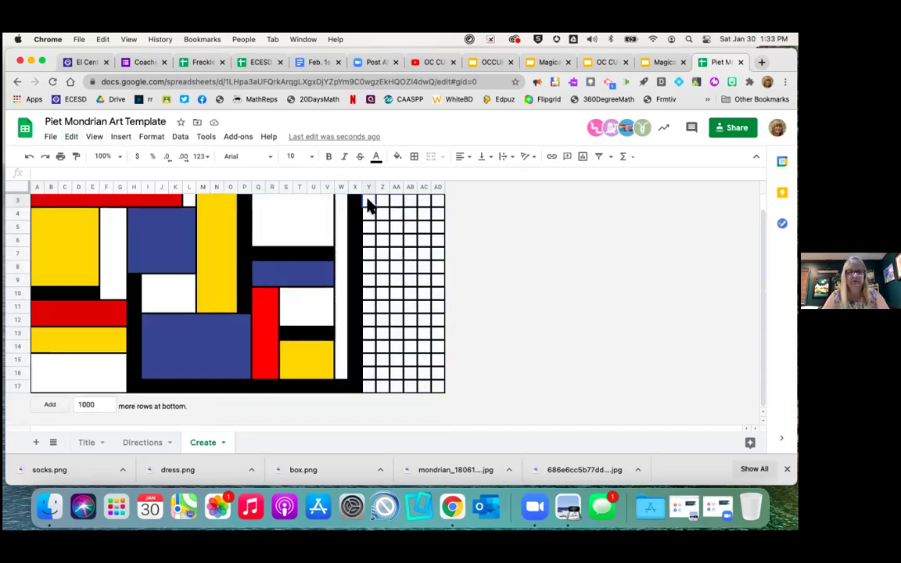
left_click(437, 378, "shift")
left_click(439, 389, "shift")
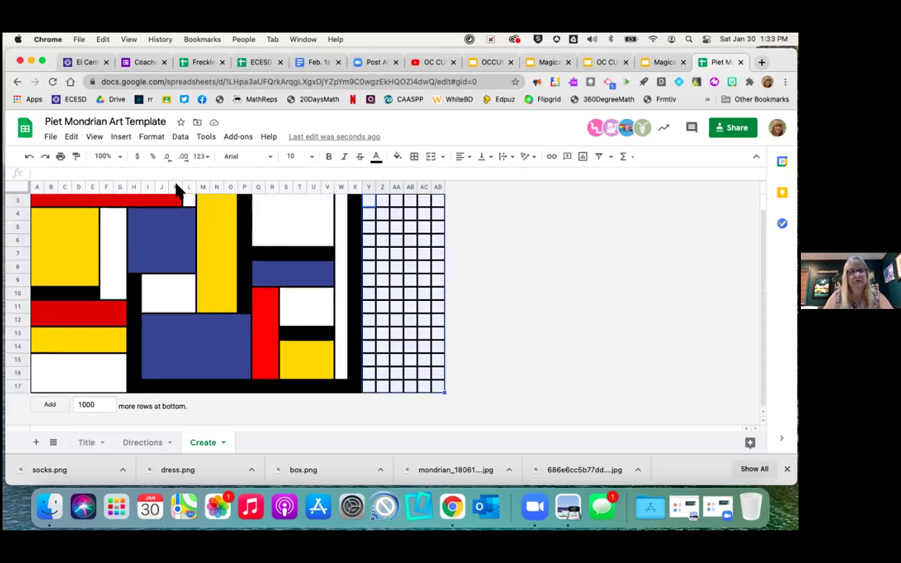
left_click(72, 137)
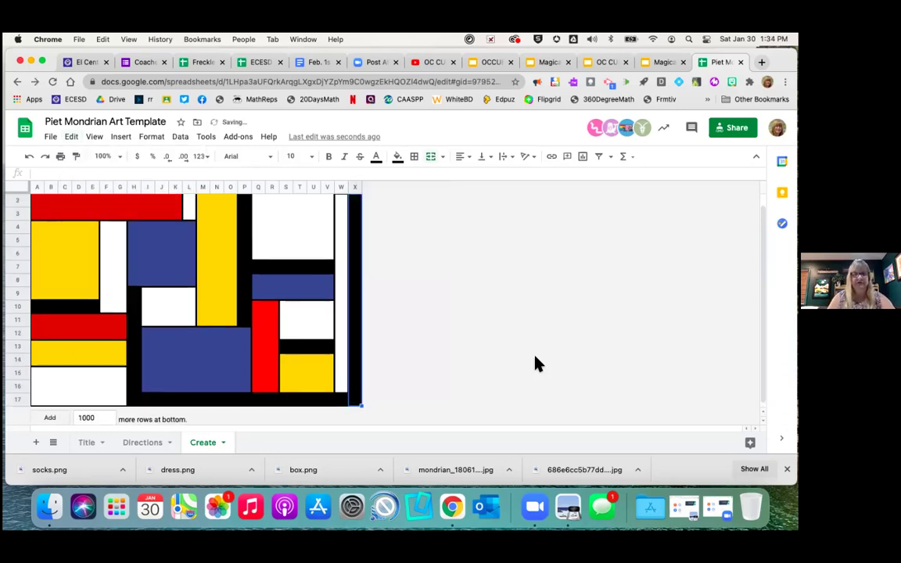
Step: Review the Title sheet and the sharing instructions on the Directions sheet, then return to the Create sheet
key("alt+Up")
key("alt+Up")
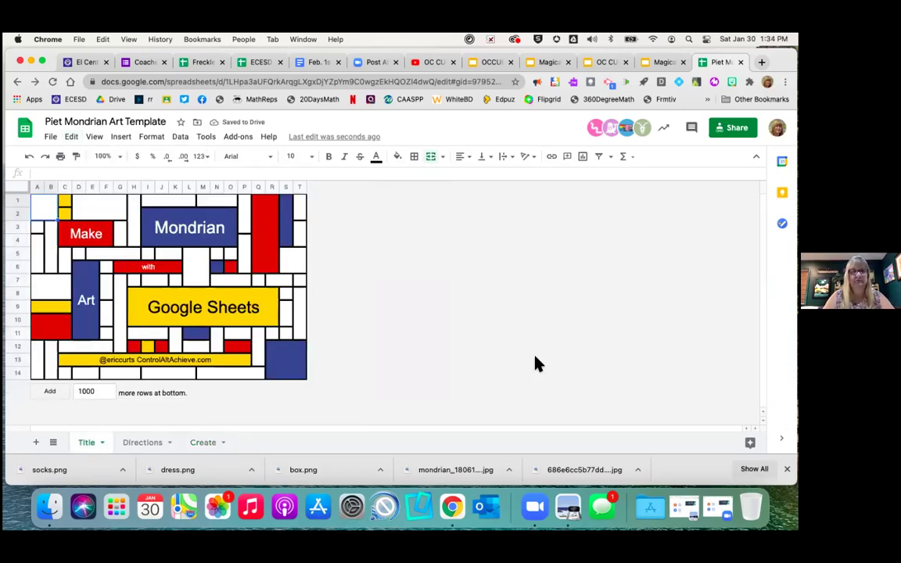
left_click(203, 443)
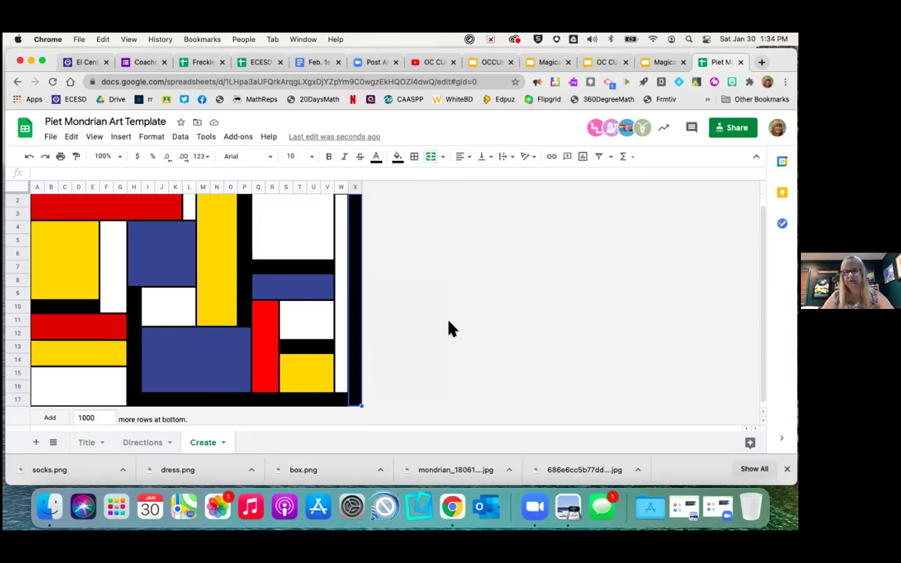
left_click(147, 449)
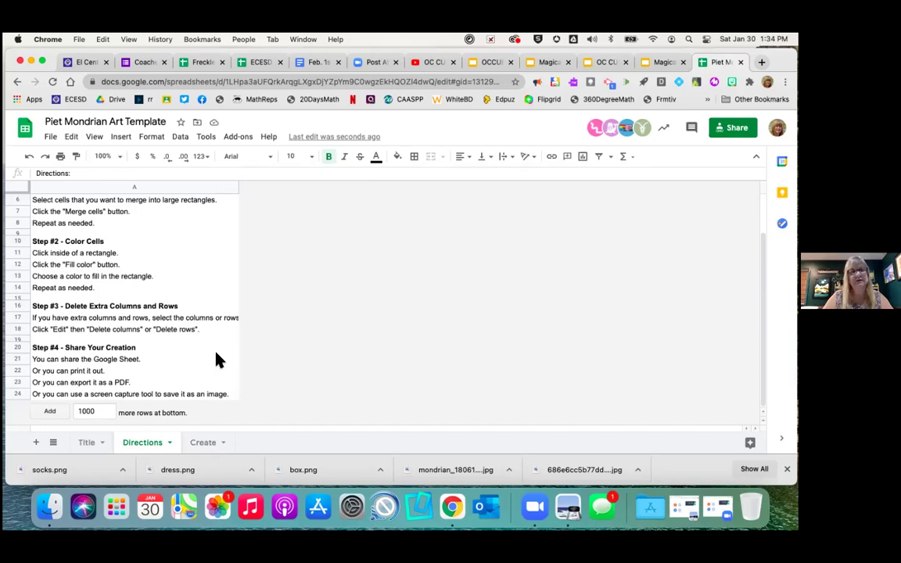
left_click(204, 443)
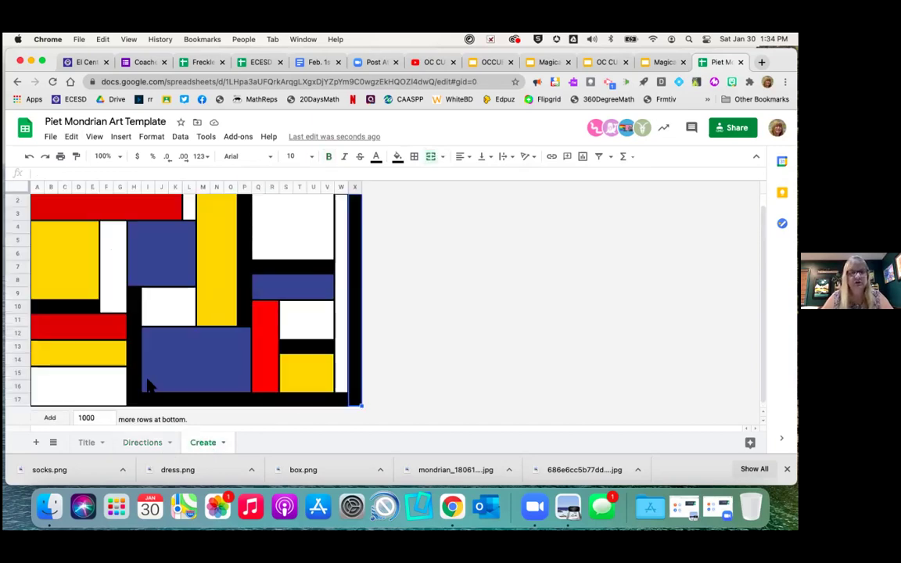
Step: Look at the available download formats for the spreadsheet, including PDF document (.pdf), and close them without downloading
left_click(50, 139)
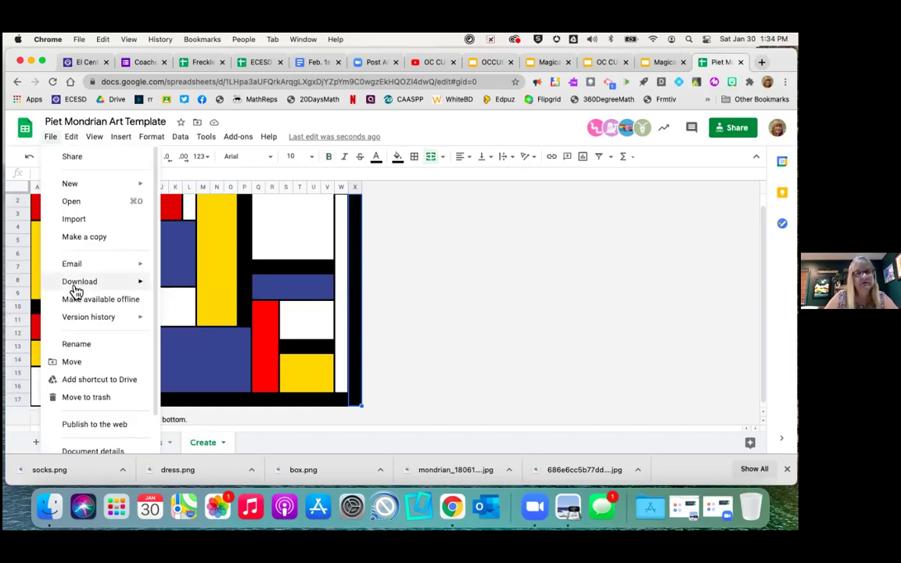
mouse_move(76, 292)
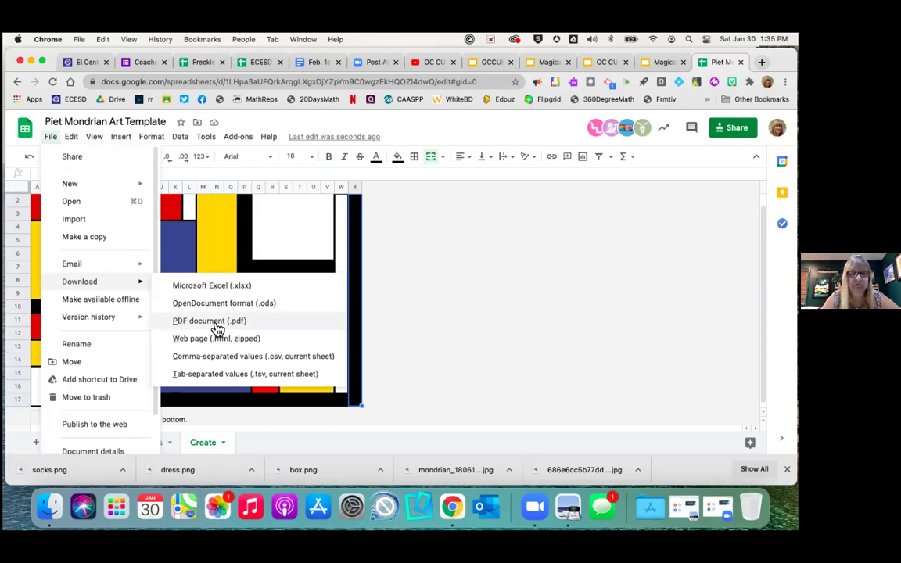
left_click(504, 317)
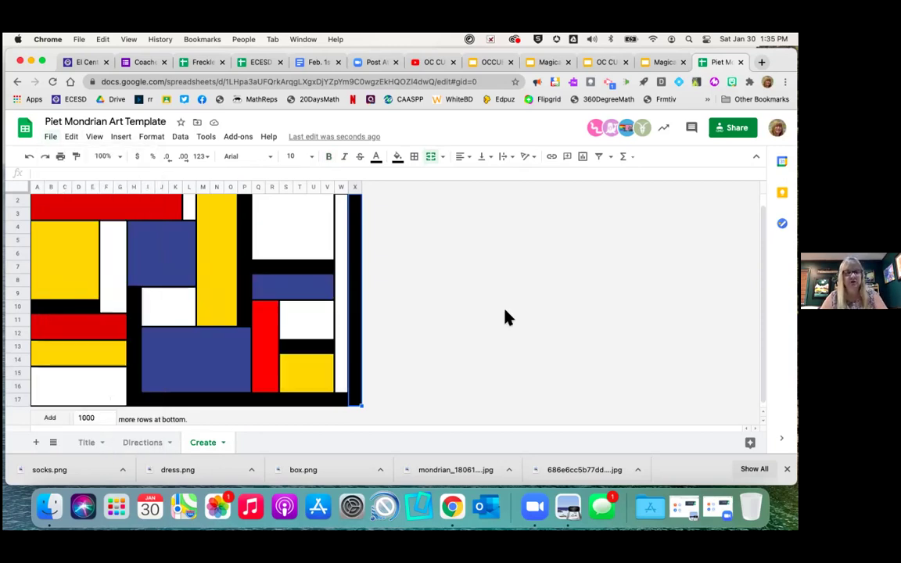
Step: Take a screen capture of the finished artwork area, from column A to column X down to row 17
key("super+shift+4")
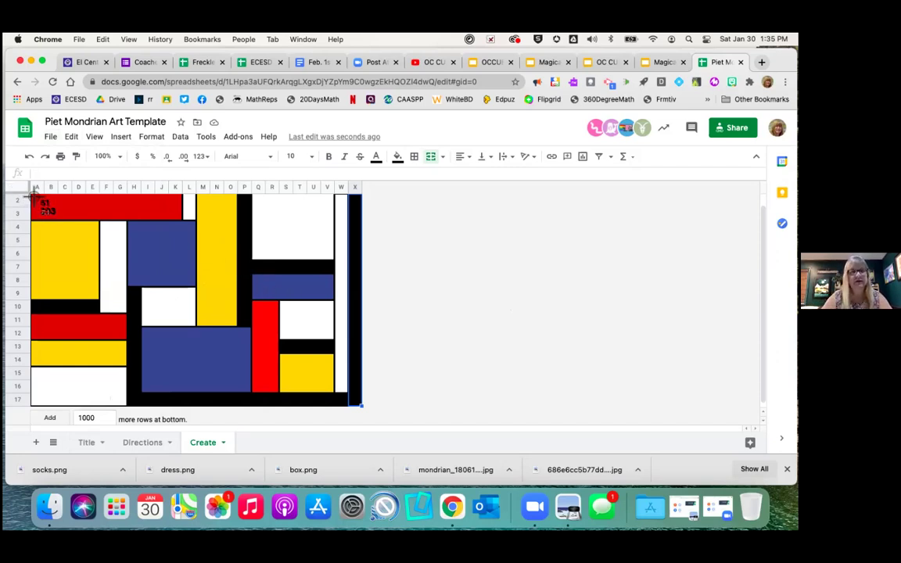
left_click_drag(271, 332, 368, 412)
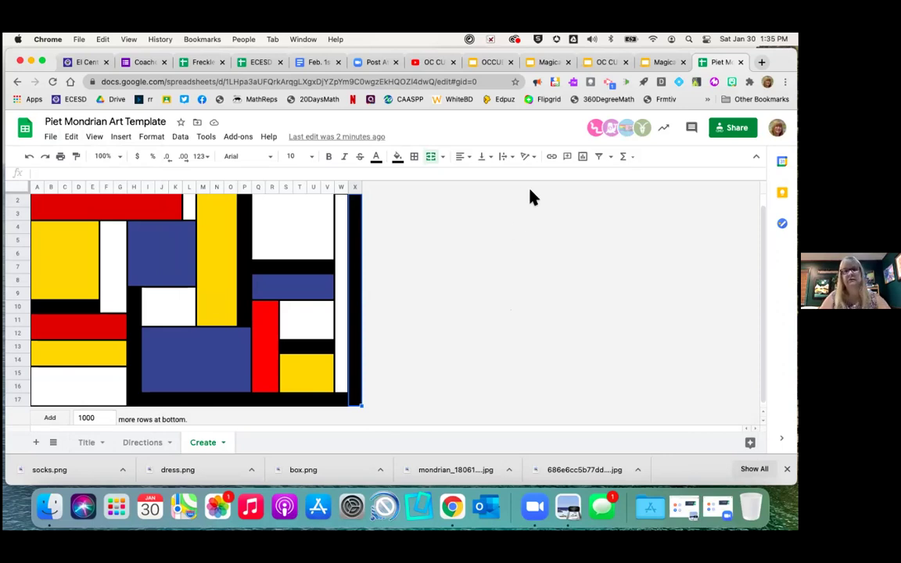
Step: Show the Share Your Creation with Us slide and the Magical Mystery TechFest Piet Mondrian Creations presentation
left_click(663, 62)
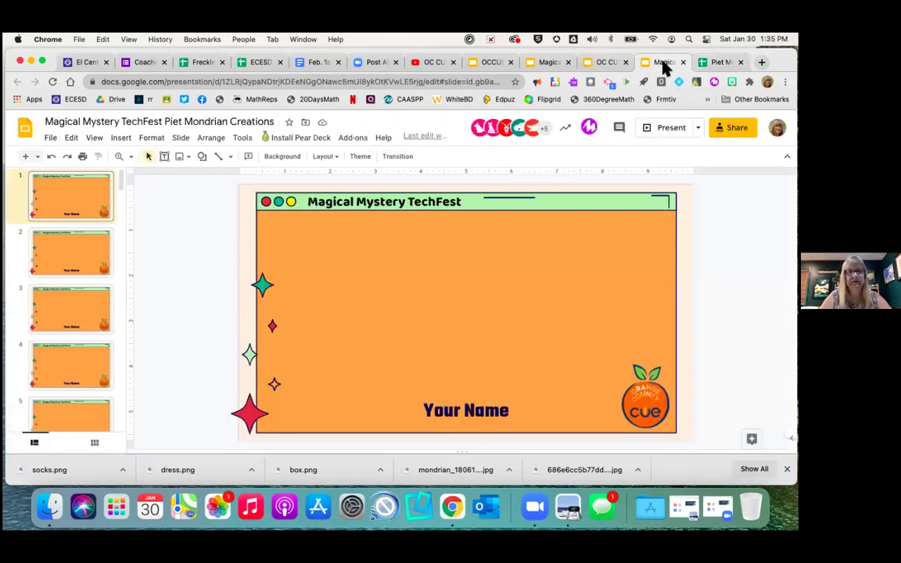
left_click(601, 64)
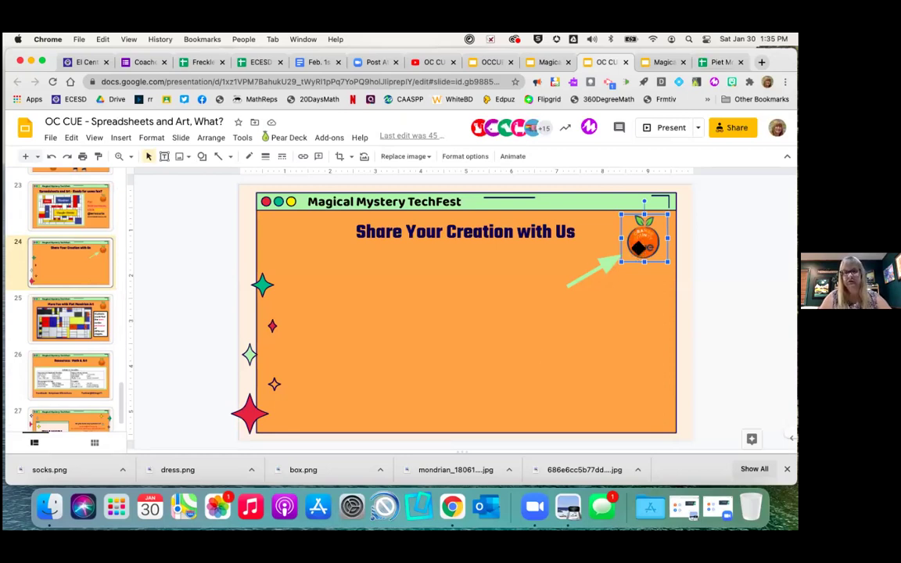
left_click(659, 64)
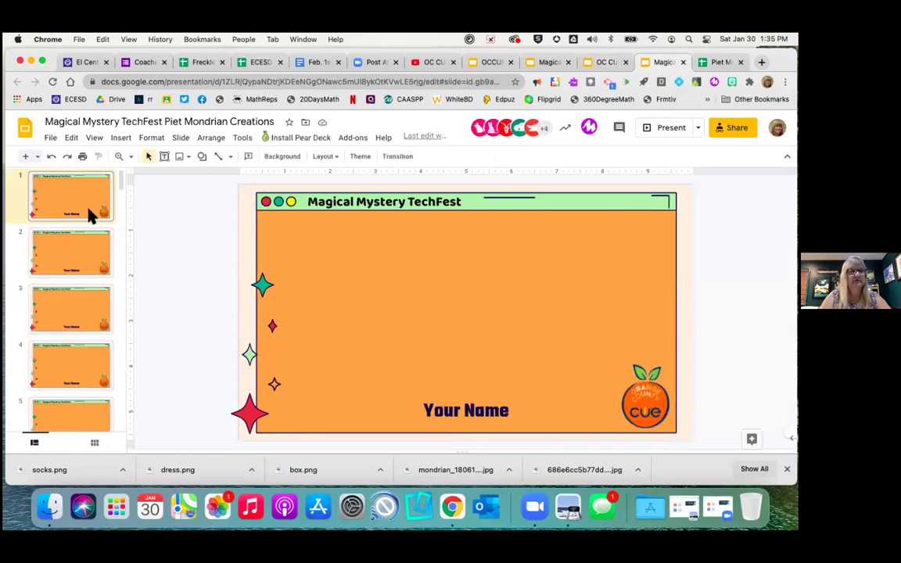